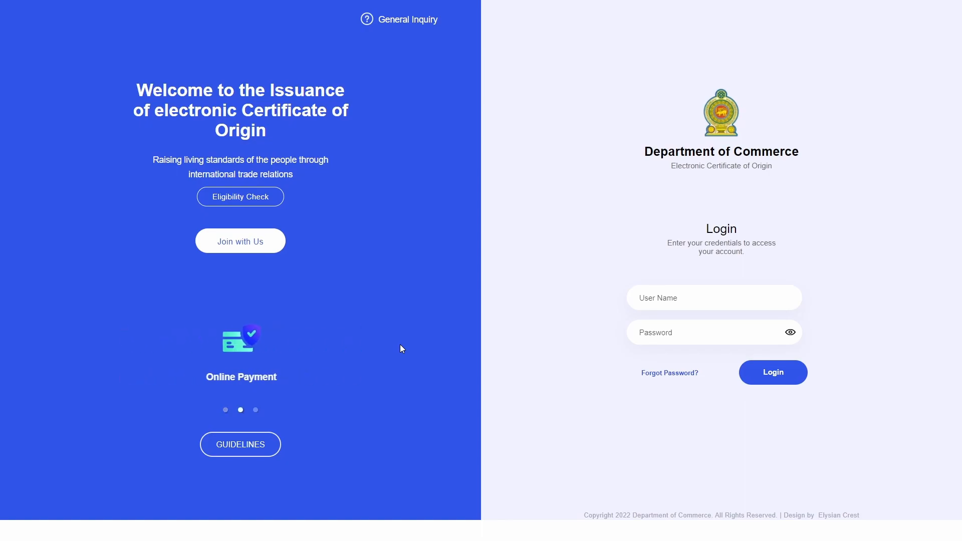
Log in to the exporter account with its user name and password
{"action": "left_click", "coordinate": [745, 294]}
{"action": "type", "text": "test@"}
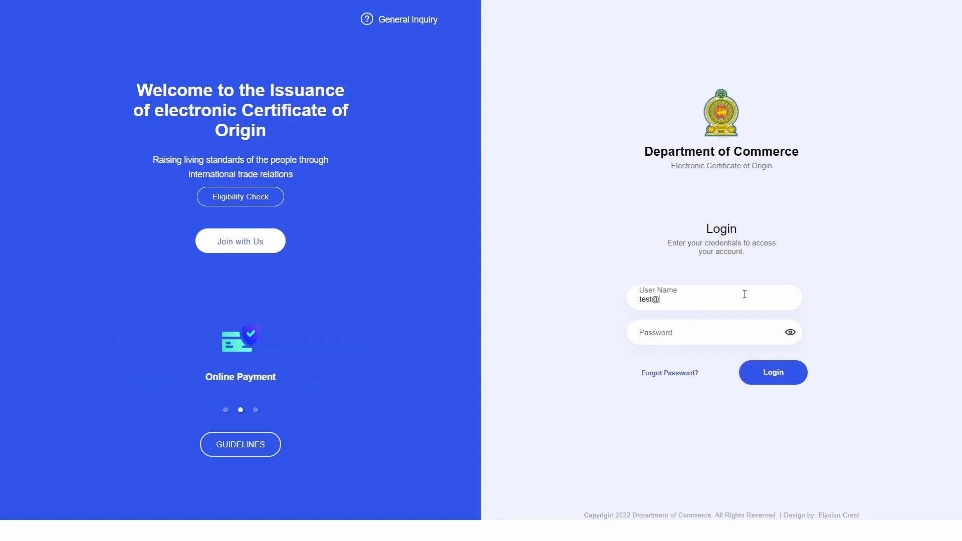
{"action": "type", "text": "gamil.com"}
{"action": "key", "text": "Tab"}
{"action": "type", "text": "*********"}
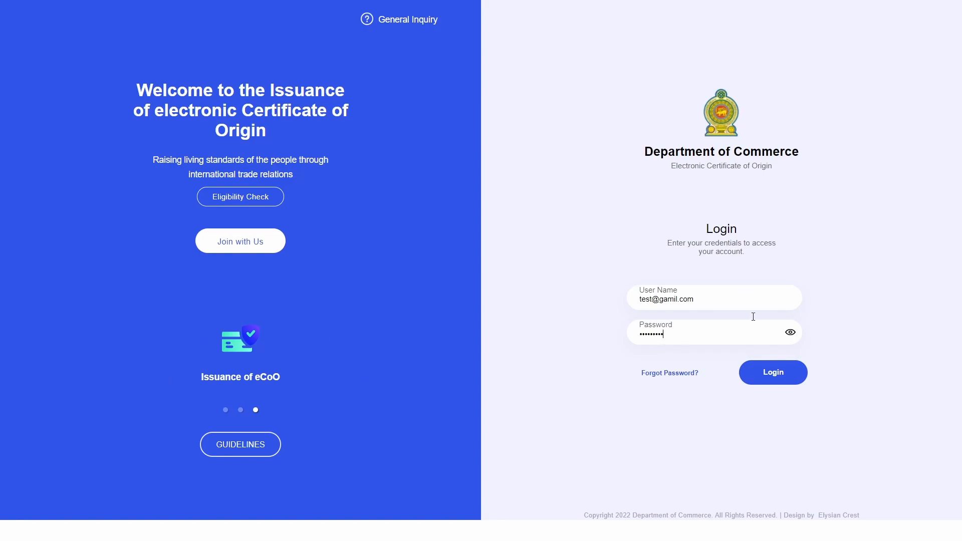
{"action": "left_click", "coordinate": [772, 381]}
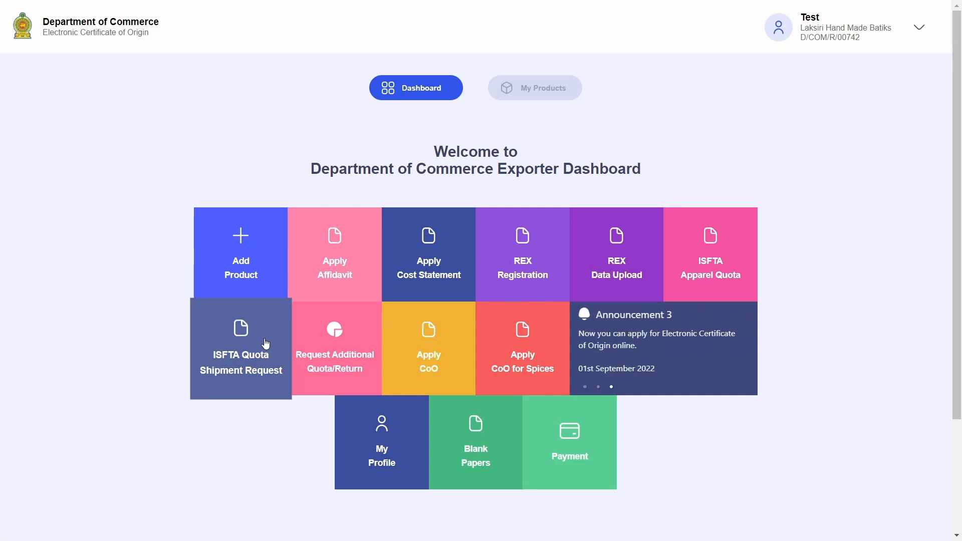
Open the Add Product page from the Exporter Dashboard tile
{"action": "mouse_move", "coordinate": [724, 260]}
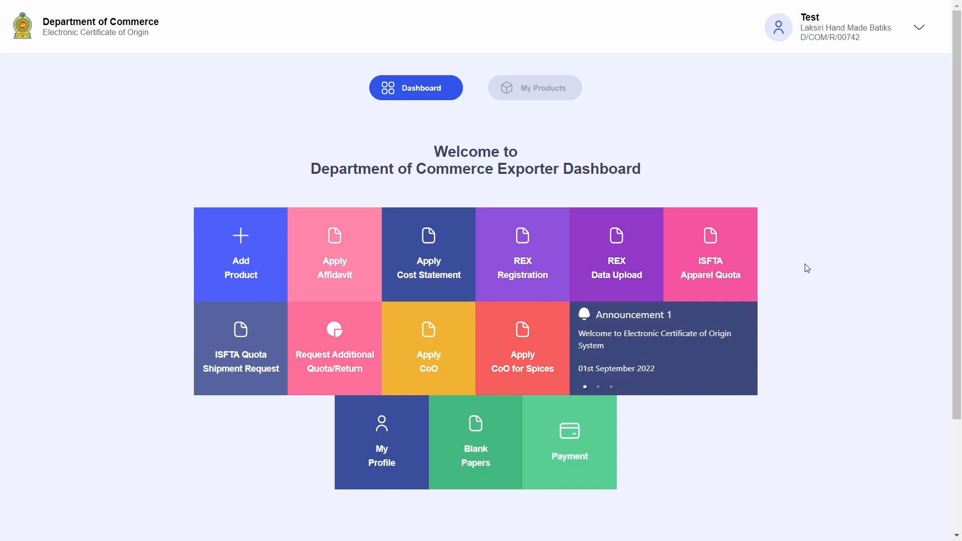
{"action": "left_click", "coordinate": [255, 263]}
Open My Products and review the first page of registered products
{"action": "left_click_drag", "start_coordinate": [413, 154], "coordinate": [575, 150]}
{"action": "left_click", "coordinate": [575, 151]}
{"action": "left_click", "coordinate": [539, 90]}
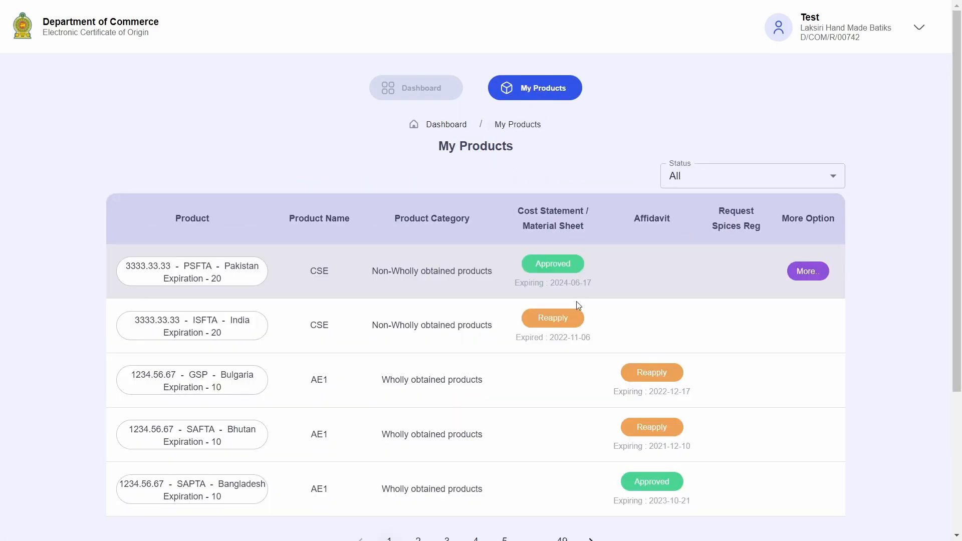
{"action": "left_click_drag", "start_coordinate": [202, 266], "coordinate": [341, 272]}
{"action": "left_click", "coordinate": [341, 273]}
{"action": "mouse_move", "coordinate": [535, 275]}
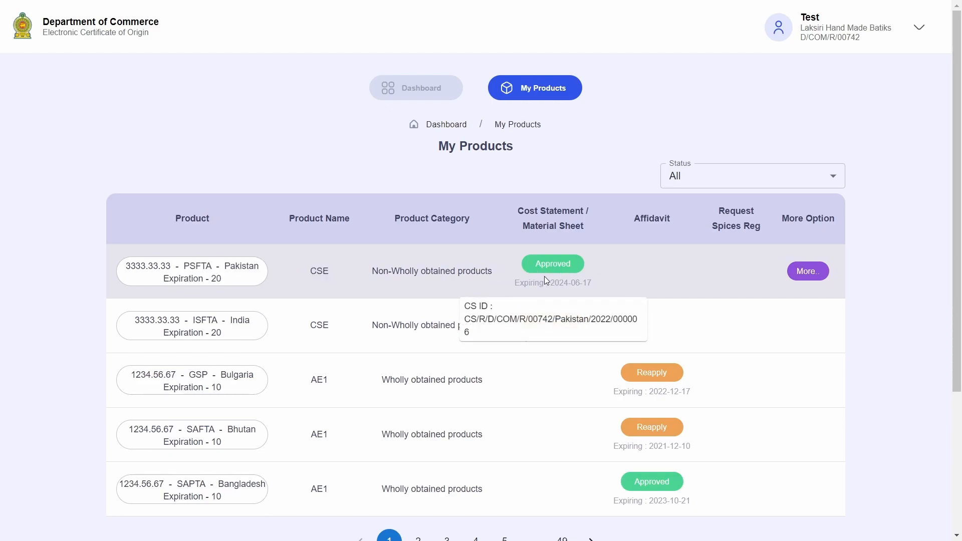
{"action": "scroll", "coordinate": [718, 322], "scroll_direction": "down", "scroll_amount": 1}
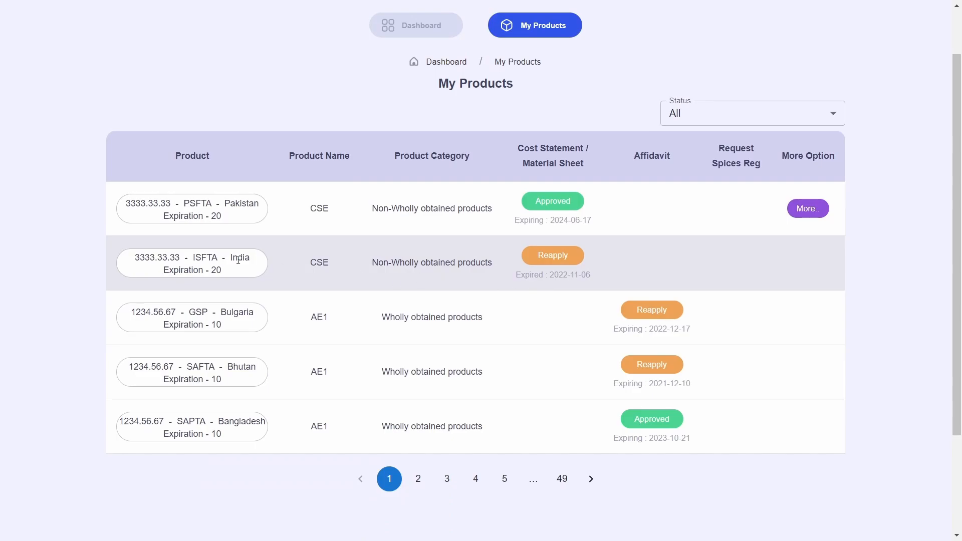
View page 2 of the product list, then return to the Dashboard
{"action": "left_click", "coordinate": [424, 479]}
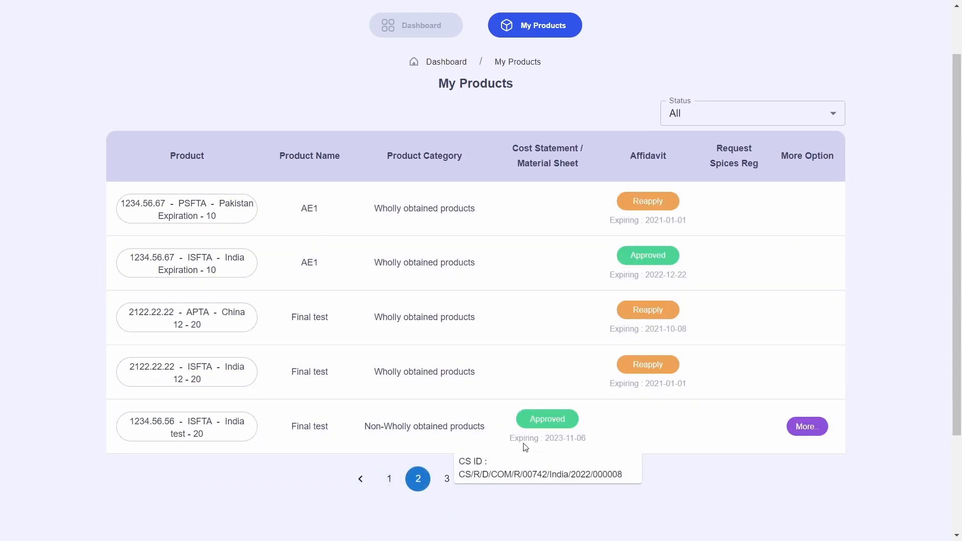
{"action": "left_click_drag", "start_coordinate": [534, 137], "coordinate": [597, 163]}
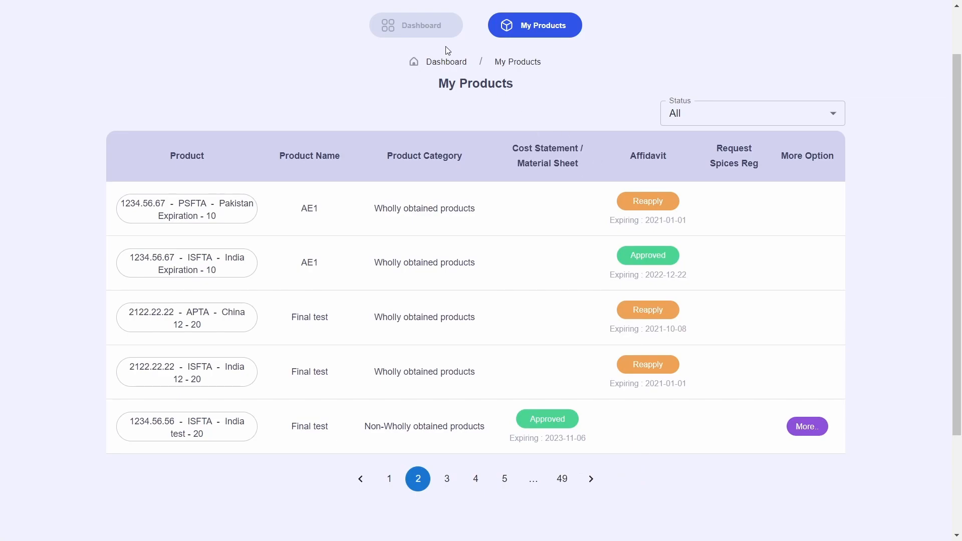
{"action": "left_click", "coordinate": [438, 25]}
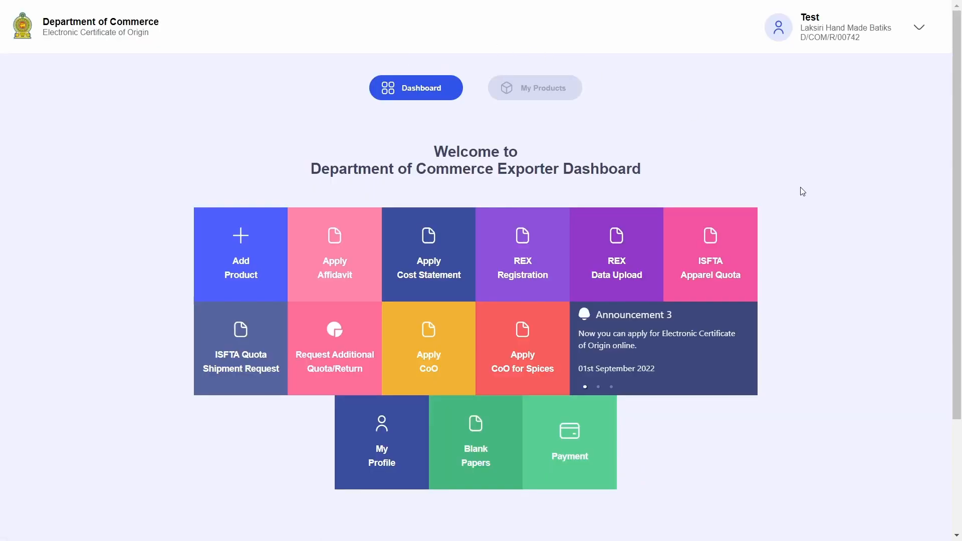
{"action": "mouse_move", "coordinate": [318, 379]}
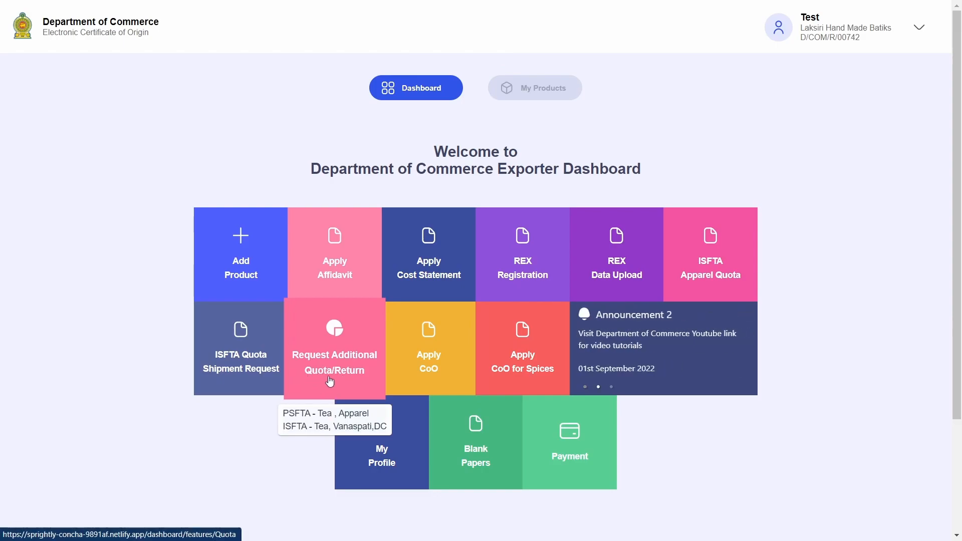
{"action": "left_click", "coordinate": [330, 382]}
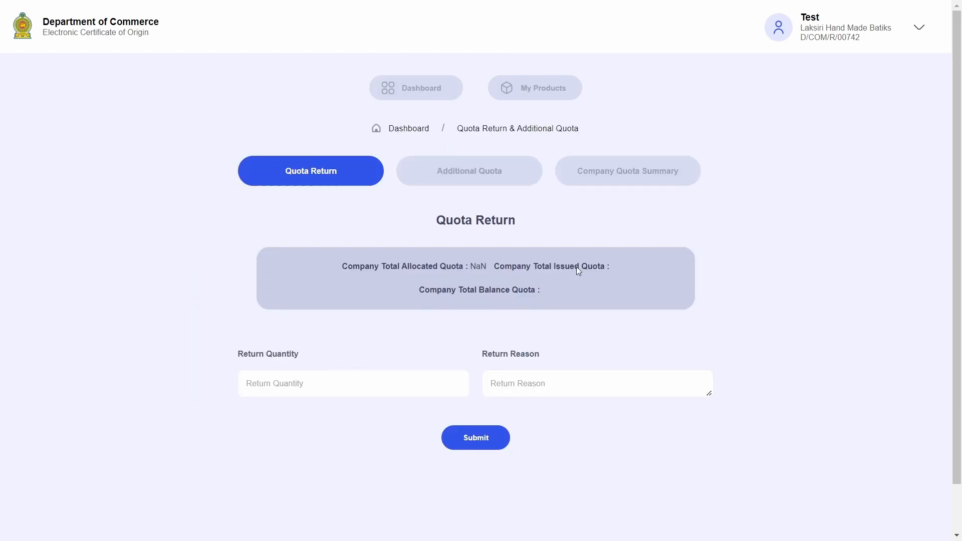
{"action": "left_click", "coordinate": [641, 178]}
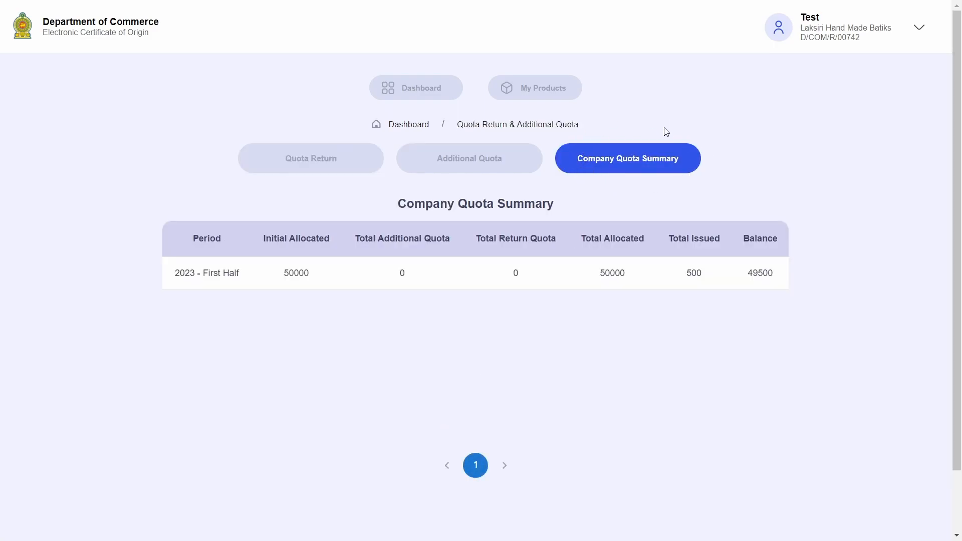
{"action": "left_click", "coordinate": [462, 167]}
{"action": "left_click", "coordinate": [309, 168]}
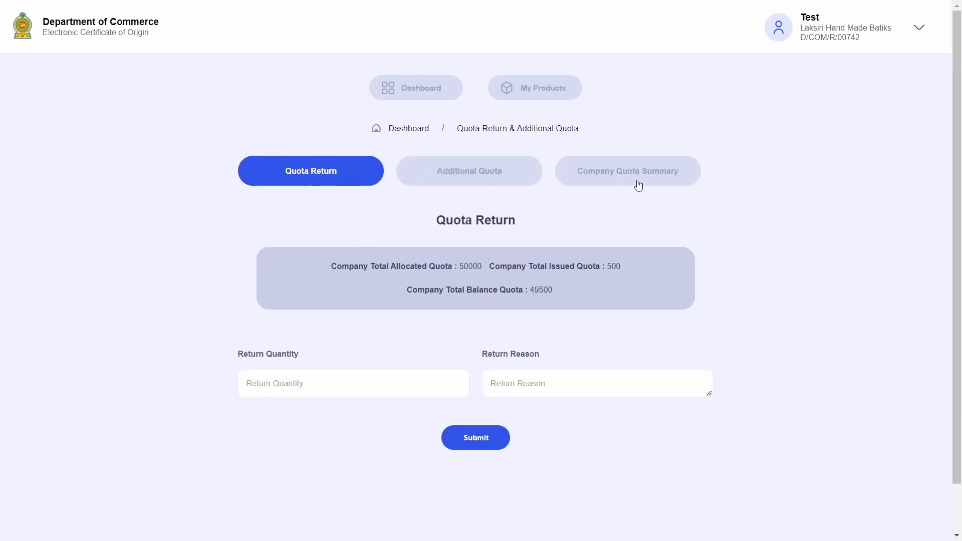
{"action": "left_click", "coordinate": [636, 170]}
{"action": "left_click_drag", "start_coordinate": [390, 203], "coordinate": [555, 209]}
{"action": "left_click", "coordinate": [554, 210]}
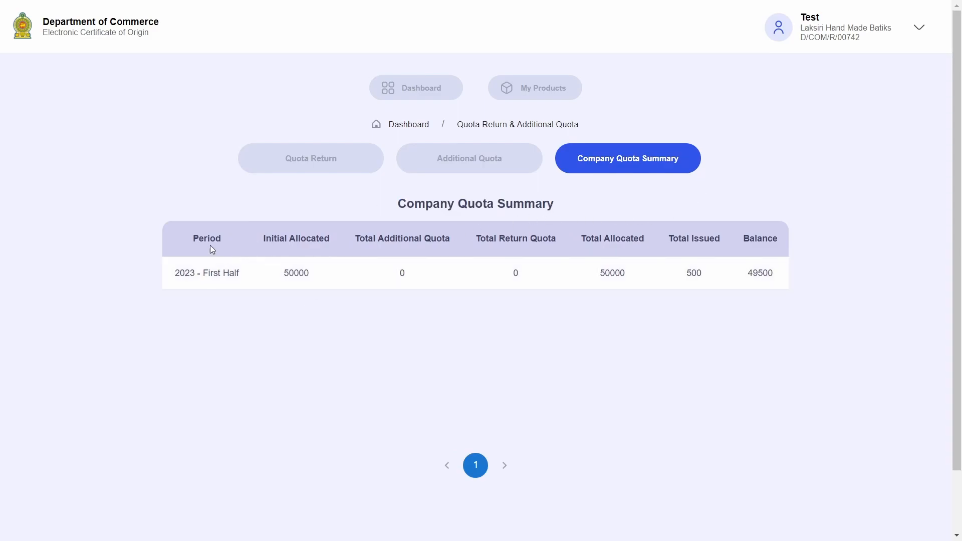
{"action": "left_click_drag", "start_coordinate": [173, 276], "coordinate": [249, 273]}
{"action": "left_click", "coordinate": [251, 274]}
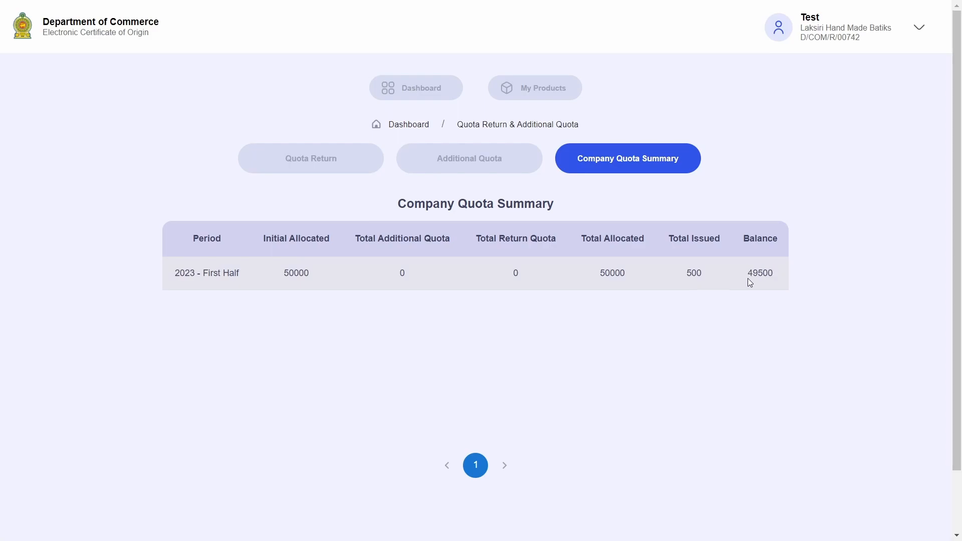
{"action": "left_click_drag", "start_coordinate": [748, 277], "coordinate": [781, 277]}
{"action": "left_click", "coordinate": [780, 277]}
{"action": "left_click", "coordinate": [444, 99]}
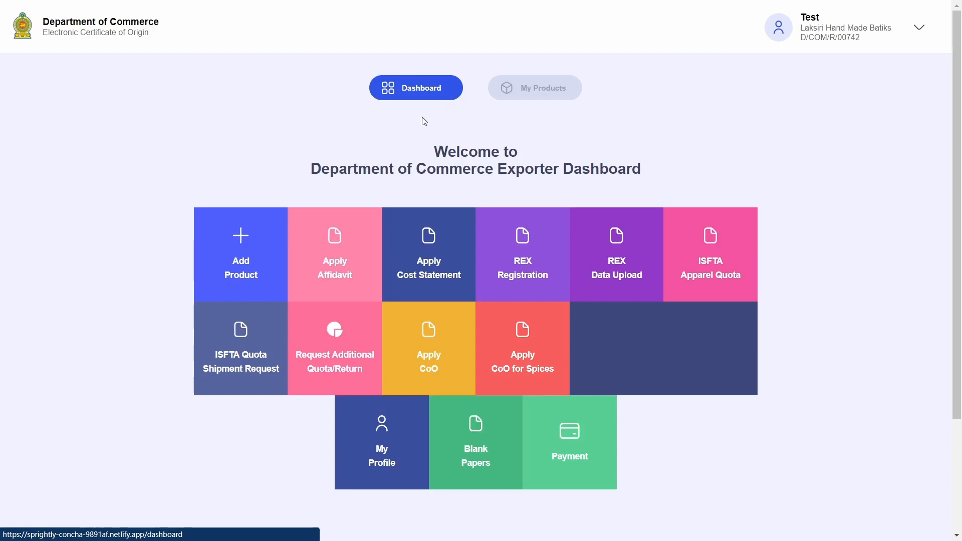
Open the ISFTA quota shipment invoice table and note invoices 3545676 and 543476
{"action": "left_click", "coordinate": [240, 382]}
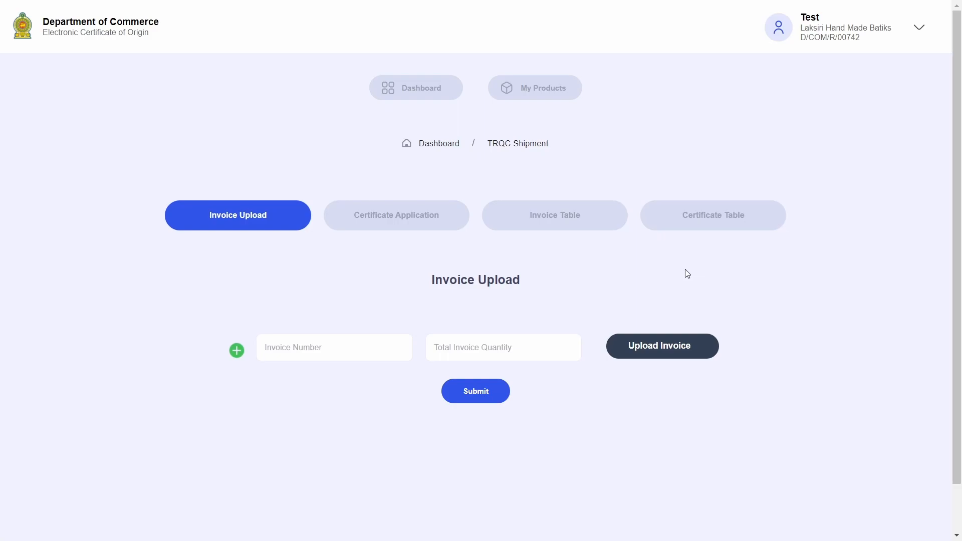
{"action": "left_click", "coordinate": [456, 222]}
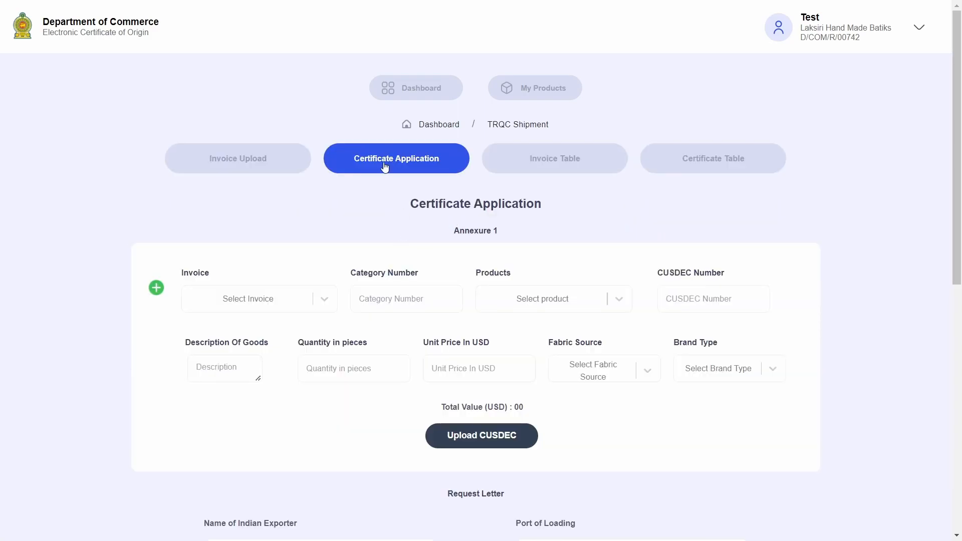
{"action": "left_click", "coordinate": [565, 165]}
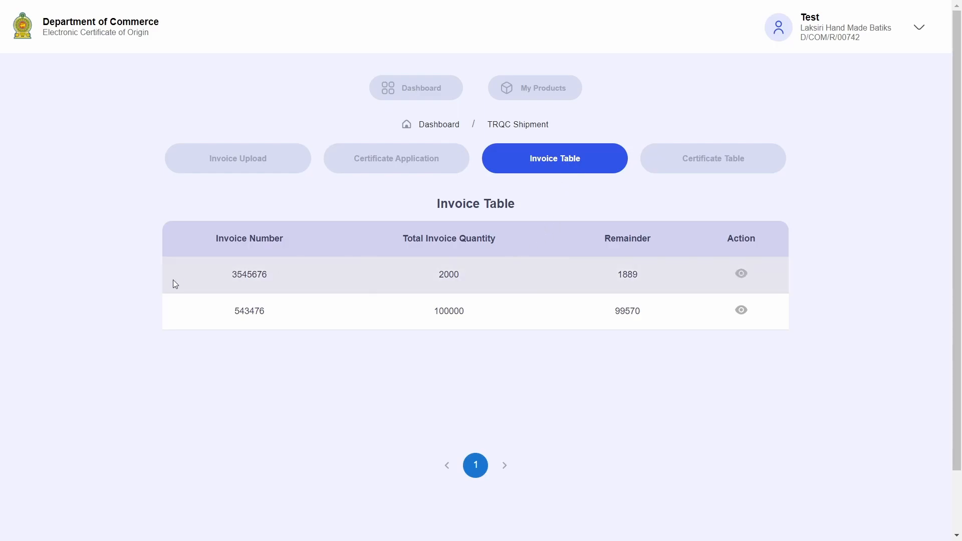
{"action": "left_click_drag", "start_coordinate": [224, 276], "coordinate": [303, 280]}
{"action": "left_click_drag", "start_coordinate": [232, 310], "coordinate": [426, 316]}
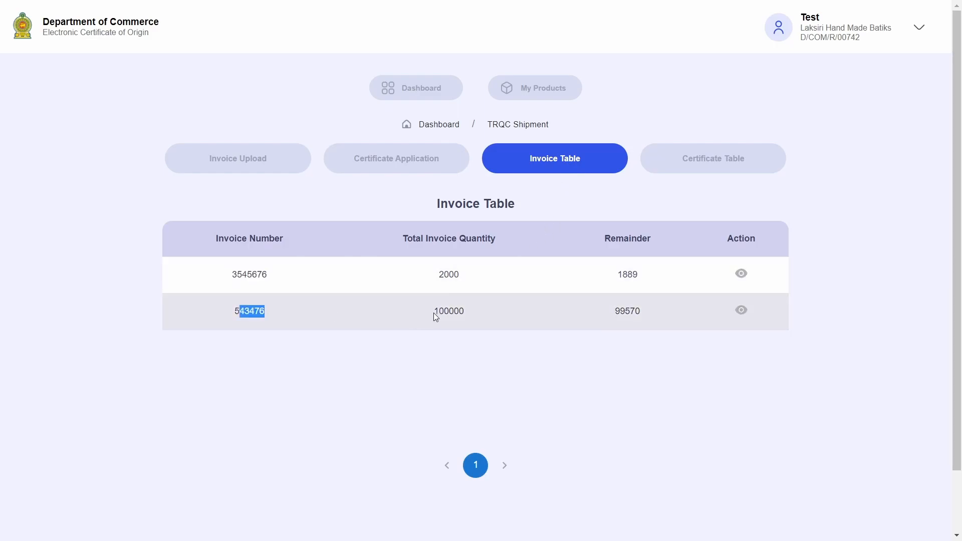
{"action": "left_click", "coordinate": [426, 316]}
Compare invoice quantities 2000 and 100000 against remainders 1889 and 99570
{"action": "left_click_drag", "start_coordinate": [440, 273], "coordinate": [473, 294]}
{"action": "left_click", "coordinate": [552, 294]}
{"action": "left_click_drag", "start_coordinate": [613, 274], "coordinate": [642, 277]}
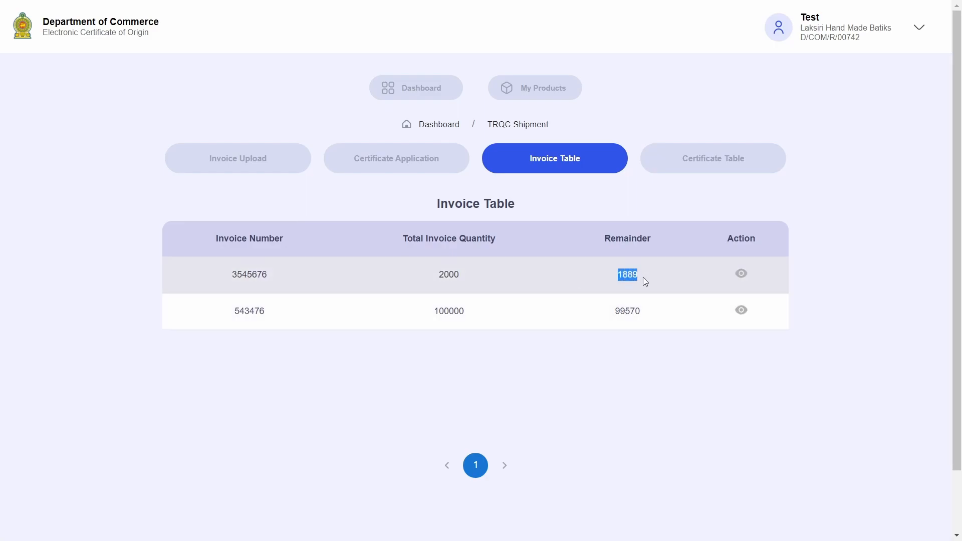
{"action": "left_click_drag", "start_coordinate": [612, 310], "coordinate": [652, 309]}
{"action": "left_click", "coordinate": [651, 308]}
{"action": "left_click_drag", "start_coordinate": [627, 276], "coordinate": [639, 276]}
{"action": "left_click_drag", "start_coordinate": [613, 310], "coordinate": [645, 311]}
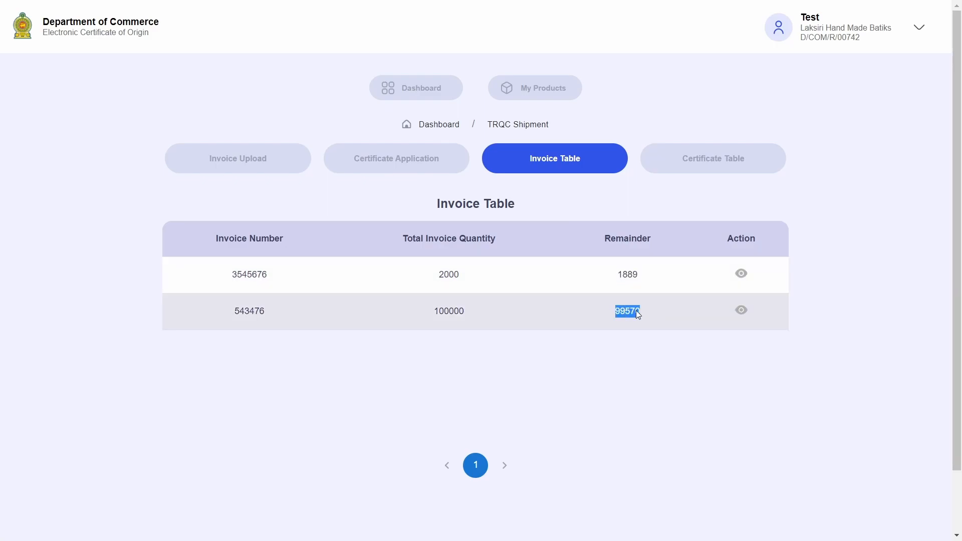
{"action": "double_click", "coordinate": [449, 275]}
{"action": "double_click", "coordinate": [452, 310]}
{"action": "left_click", "coordinate": [561, 206]}
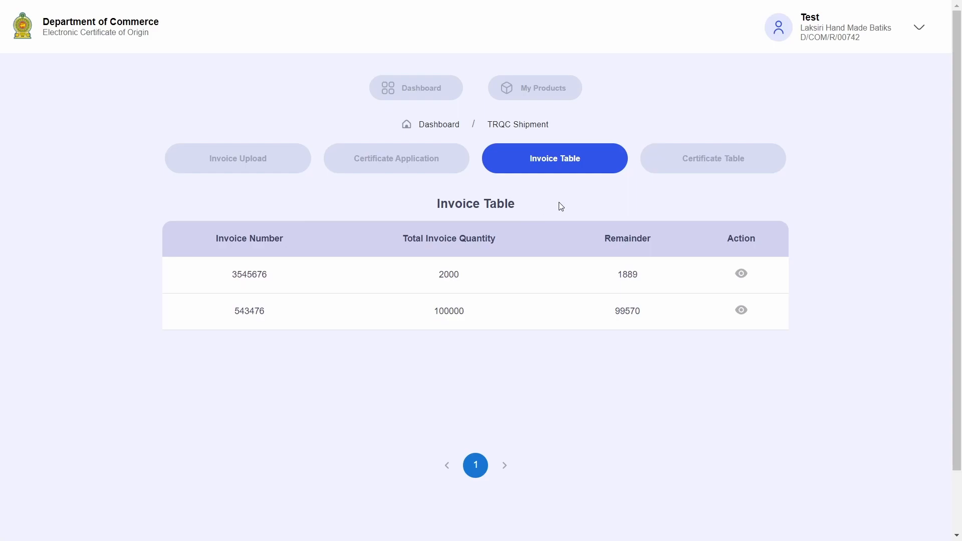
{"action": "key", "text": "alt+Tab"}
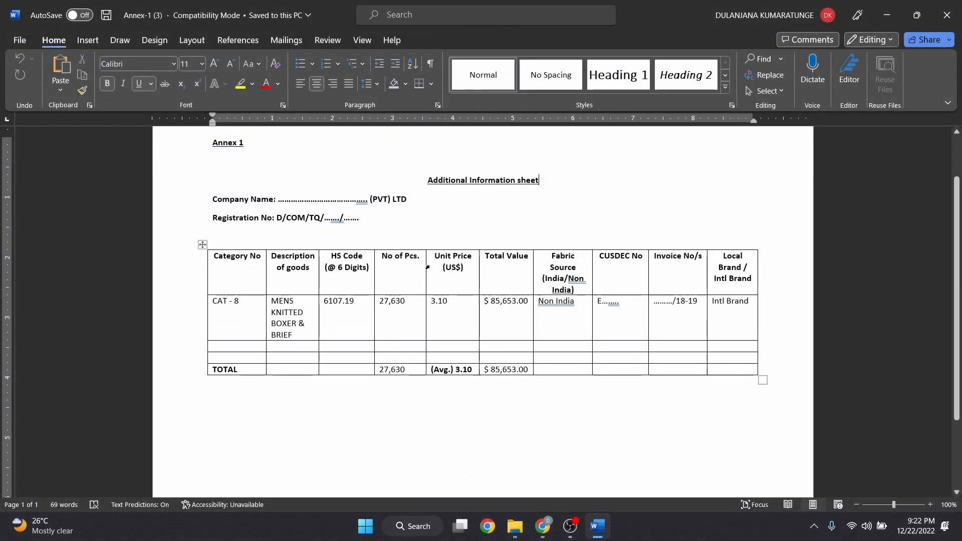
Review the Annex 1 sheet and its existing CAT - 8 row
{"action": "left_click_drag", "start_coordinate": [209, 143], "coordinate": [283, 145]}
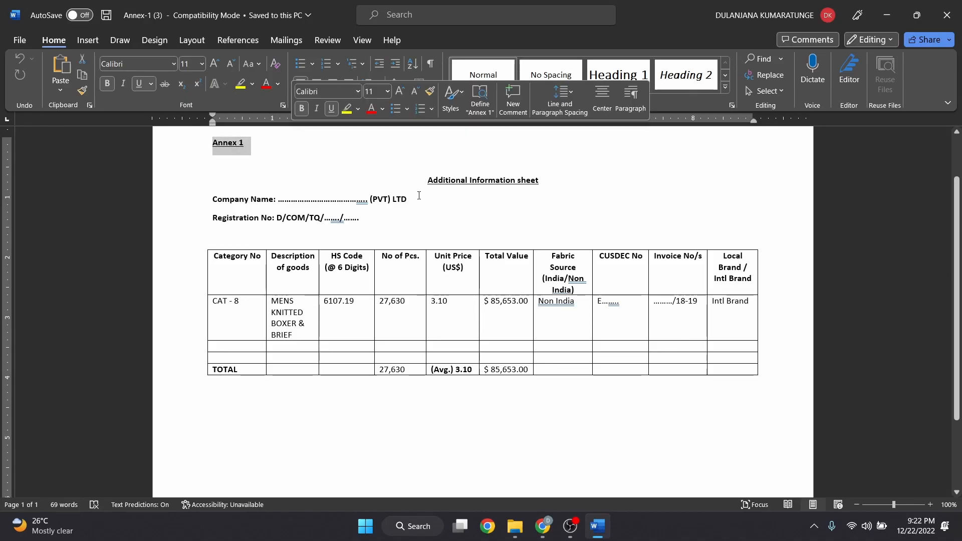
{"action": "left_click_drag", "start_coordinate": [424, 185], "coordinate": [572, 187]}
{"action": "left_click", "coordinate": [602, 194]}
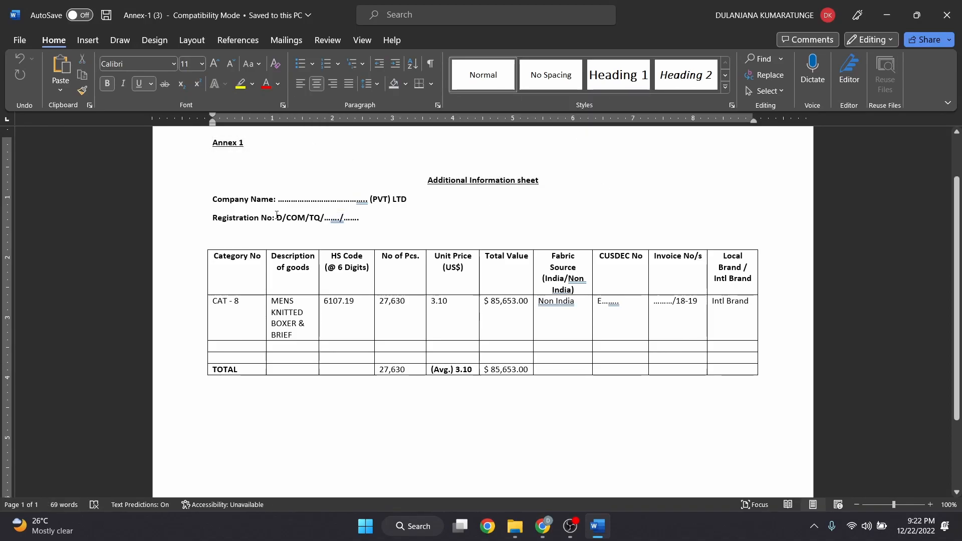
{"action": "left_click_drag", "start_coordinate": [216, 306], "coordinate": [730, 313]}
{"action": "left_click", "coordinate": [727, 312]}
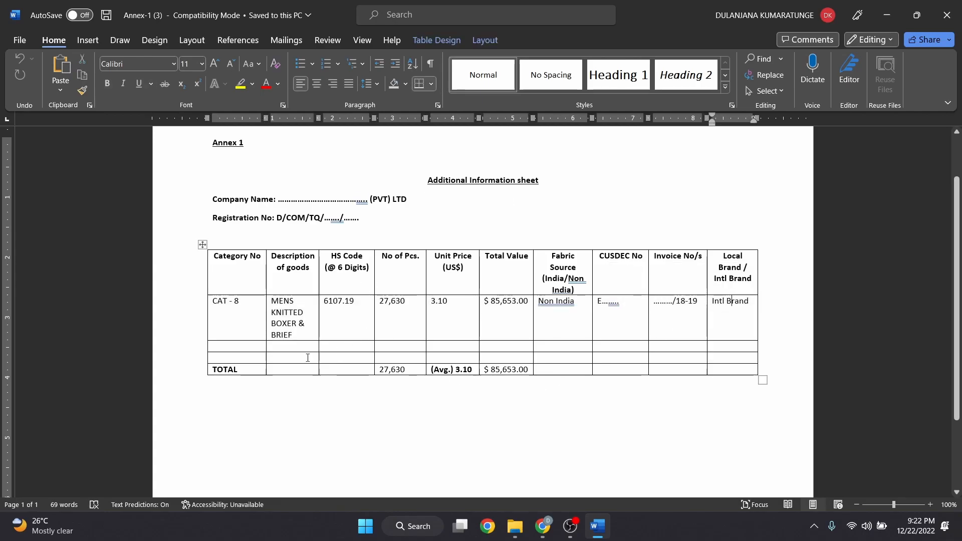
{"action": "scroll", "coordinate": [481, 351], "scroll_direction": "up", "scroll_amount": 1}
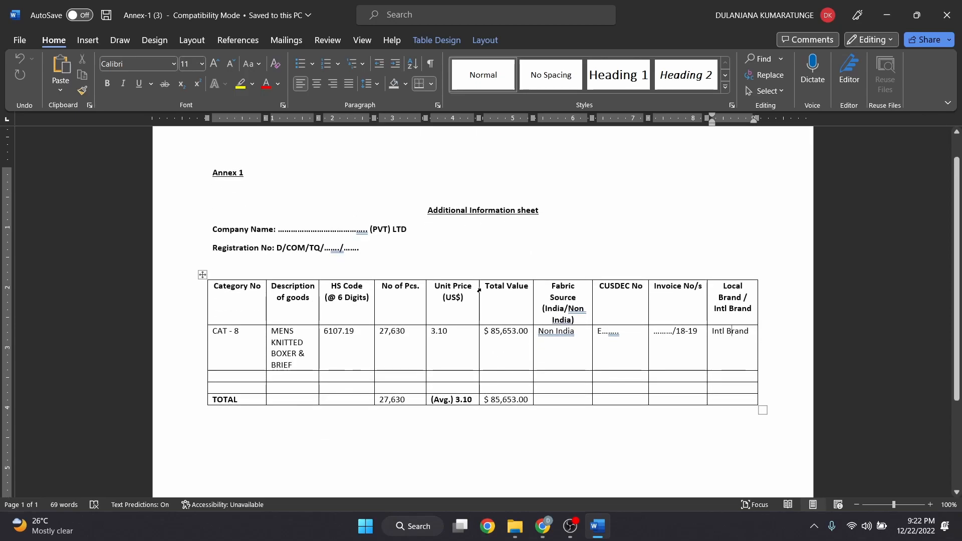
Fill the blank table row with 8, Boxer, 6107.19, 231, 4.2 and XXXXX
{"action": "left_click", "coordinate": [256, 376]}
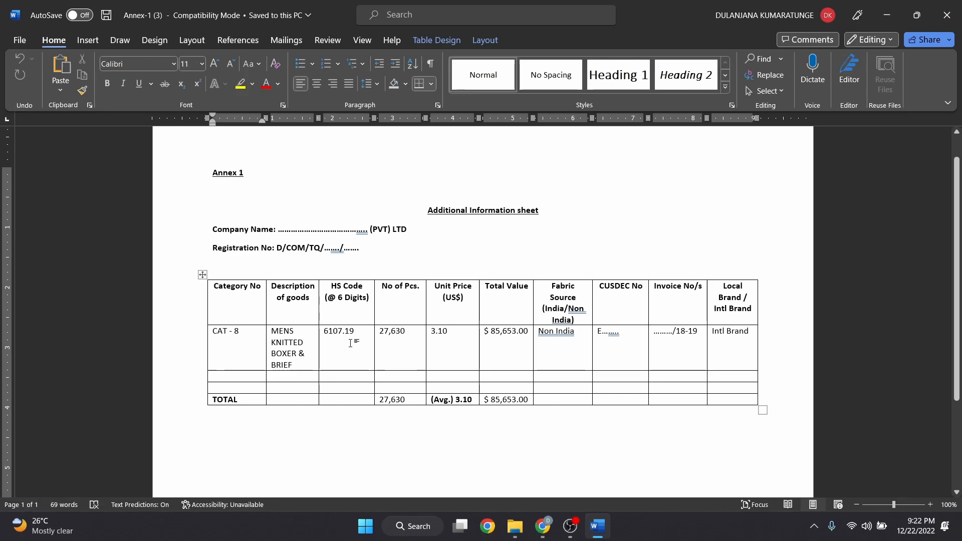
{"action": "type", "text": "8"}
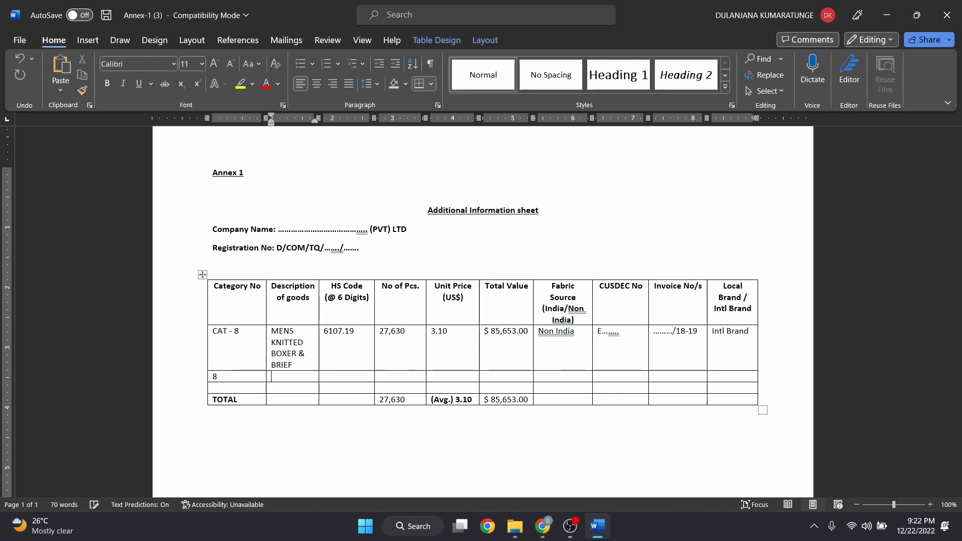
{"action": "key", "text": "Tab"}
{"action": "type", "text": "Boxer"}
{"action": "key", "text": "Tab"}
{"action": "type", "text": "6107.19"}
{"action": "key", "text": "Tab"}
{"action": "type", "text": "231"}
{"action": "key", "text": "Tab"}
{"action": "type", "text": "4."}
{"action": "key", "text": "Tab"}
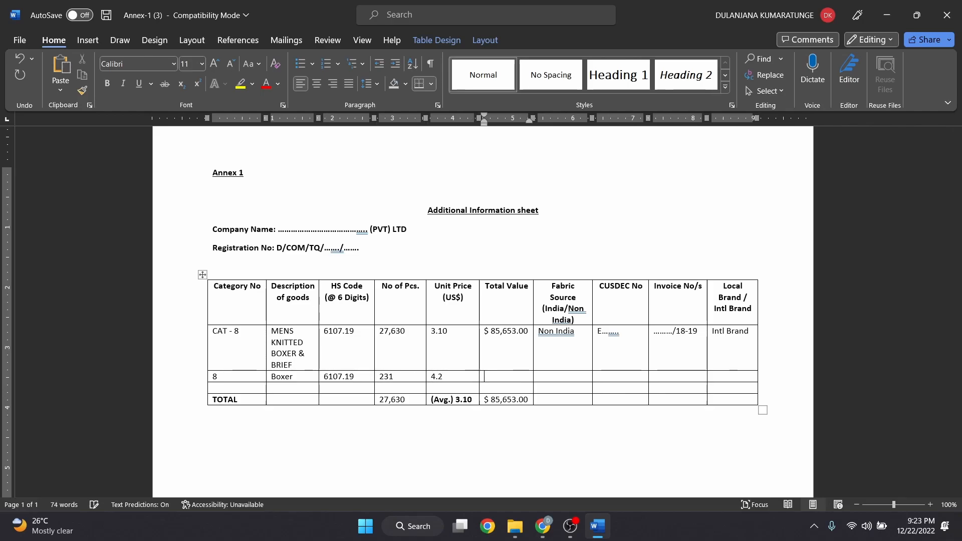
{"action": "type", "text": "XXXXX"}
{"action": "key", "text": "Tab"}
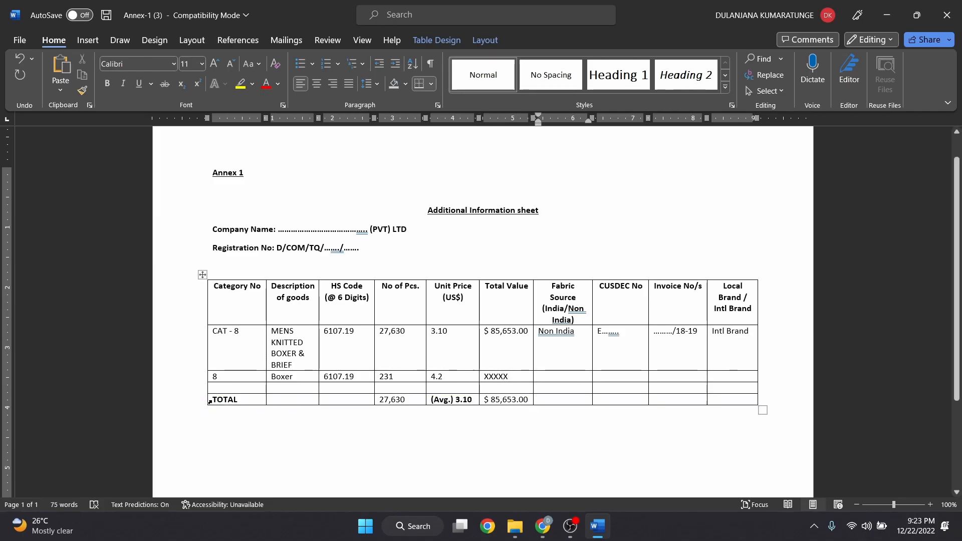
Check the No of Pcs and Unit Price entries, then leave the table
{"action": "left_click", "coordinate": [210, 400]}
{"action": "left_click", "coordinate": [395, 377]}
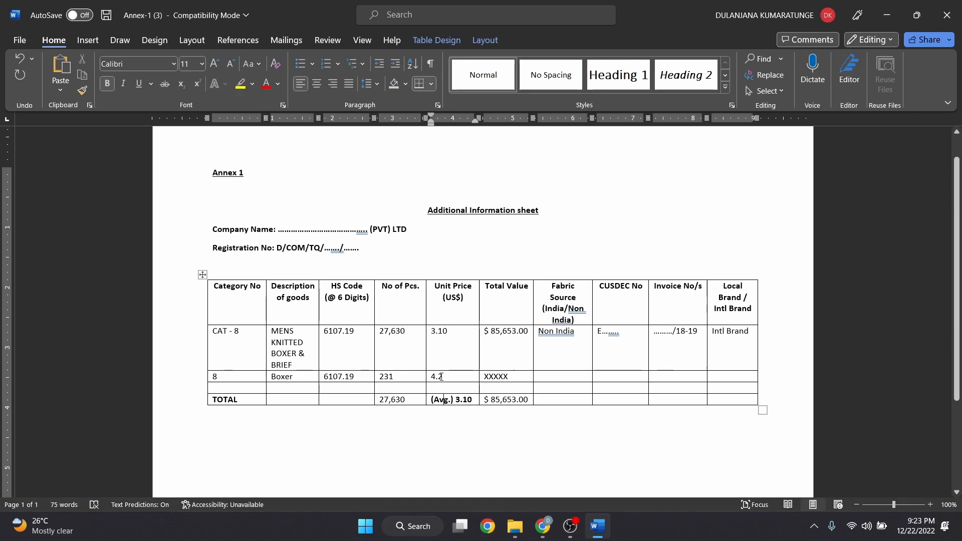
{"action": "left_click", "coordinate": [444, 377]}
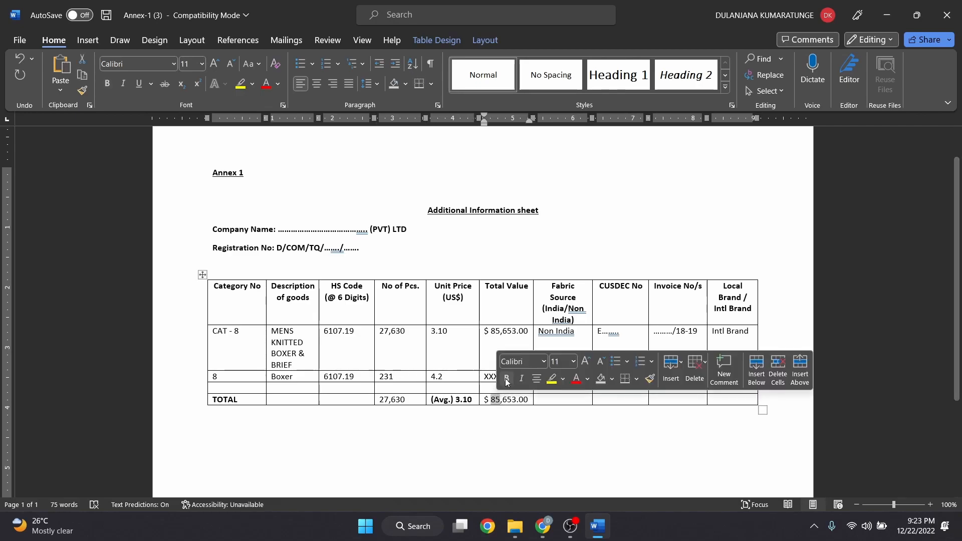
{"action": "left_click", "coordinate": [371, 410]}
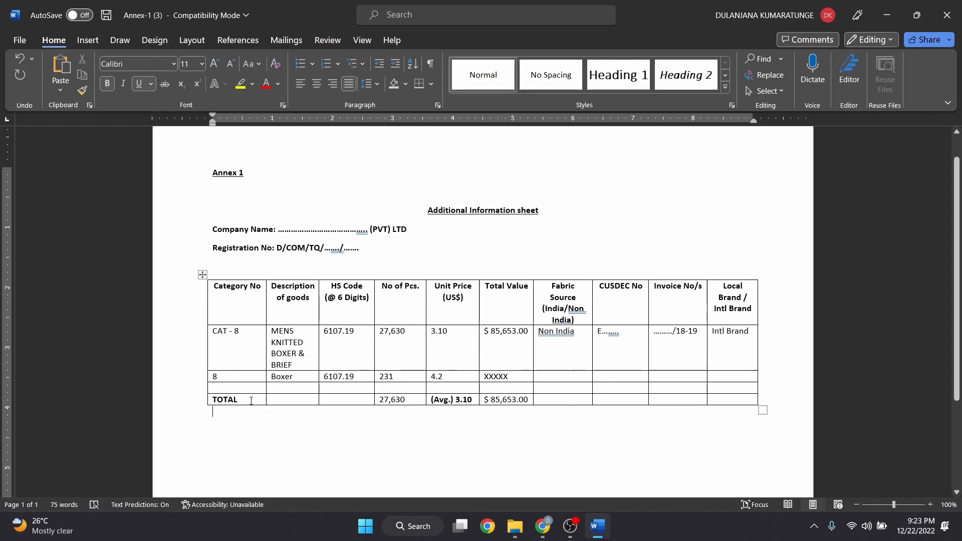
{"action": "key", "text": "alt+Tab"}
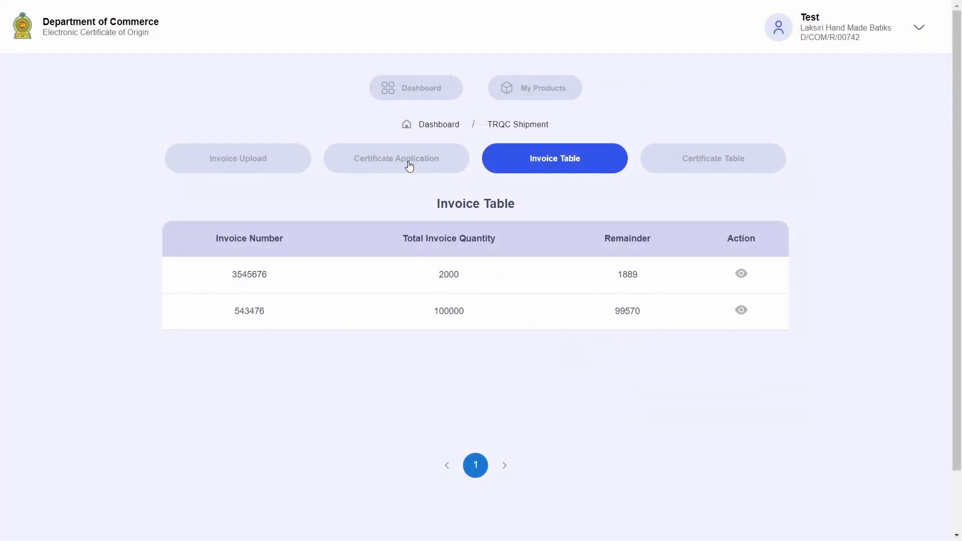
Open the Certificate Application form and compare its Annexure 1 fields with Word's CAT - 8 row
{"action": "left_click", "coordinate": [408, 166]}
{"action": "scroll", "coordinate": [777, 236], "scroll_direction": "down", "scroll_amount": 1}
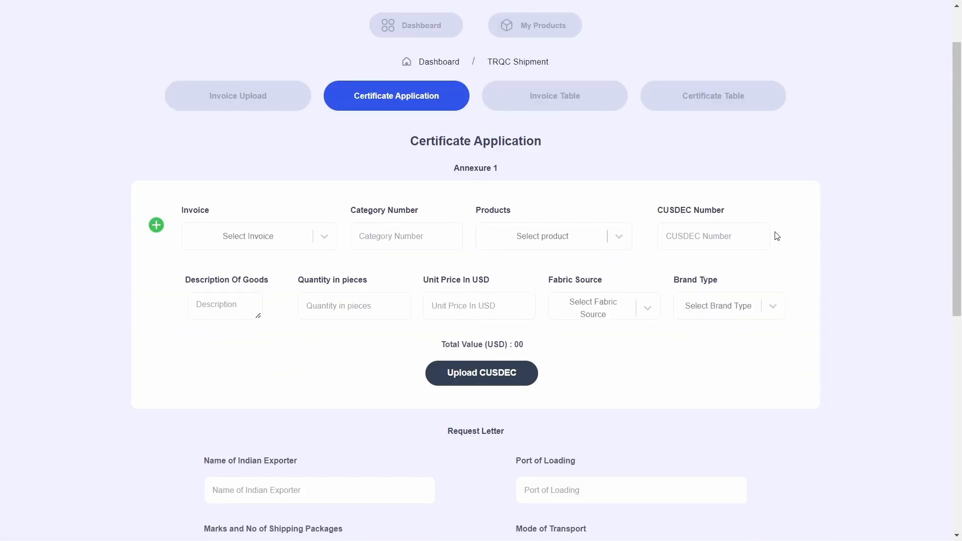
{"action": "left_click_drag", "start_coordinate": [451, 167], "coordinate": [522, 172]}
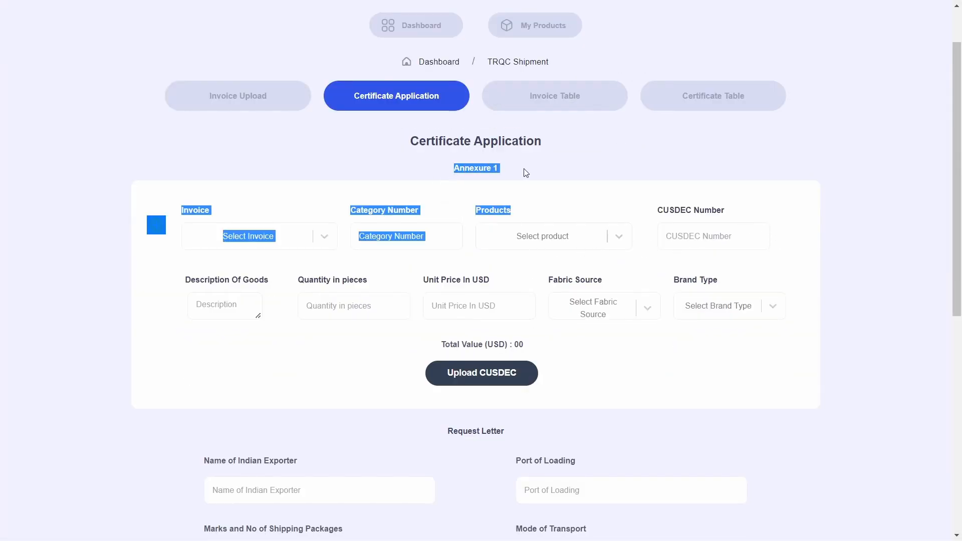
{"action": "left_click", "coordinate": [526, 172]}
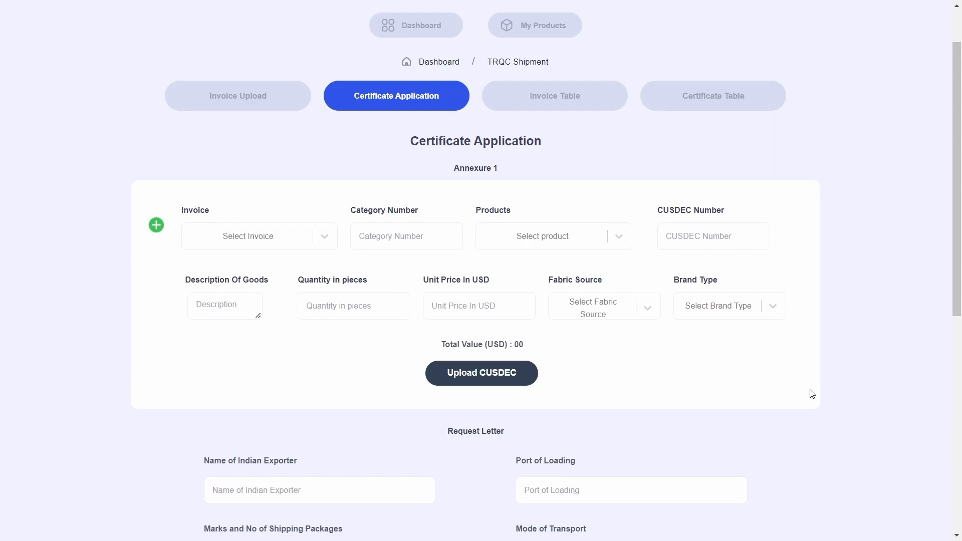
{"action": "key", "text": "alt+Tab"}
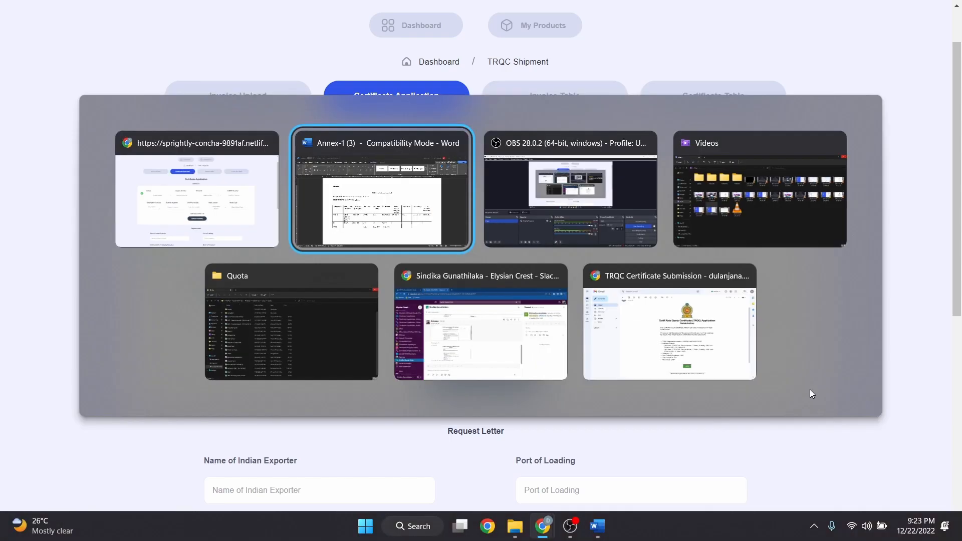
{"action": "left_click_drag", "start_coordinate": [246, 329], "coordinate": [740, 345]}
{"action": "key", "text": "alt+Tab"}
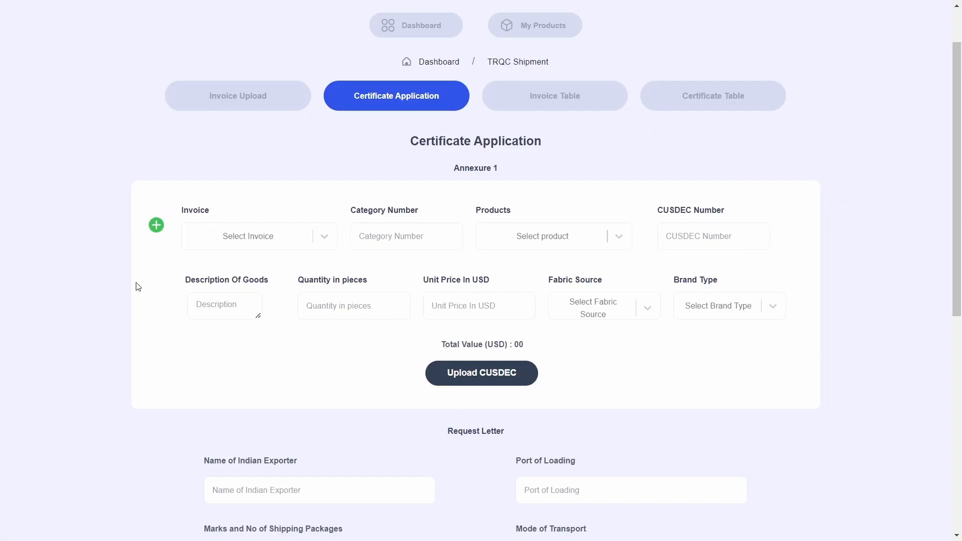
Add second and third Annexure 1 entry blocks, checking the new 8 / Boxer row
{"action": "left_click", "coordinate": [156, 225]}
{"action": "scroll", "coordinate": [200, 369], "scroll_direction": "down", "scroll_amount": 3}
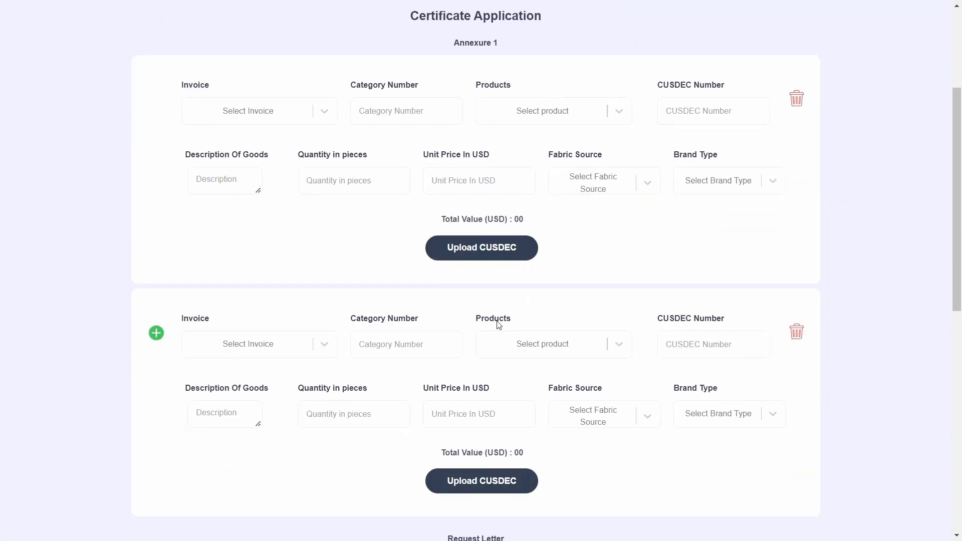
{"action": "scroll", "coordinate": [202, 314], "scroll_direction": "down", "scroll_amount": 1}
{"action": "left_click", "coordinate": [156, 271]}
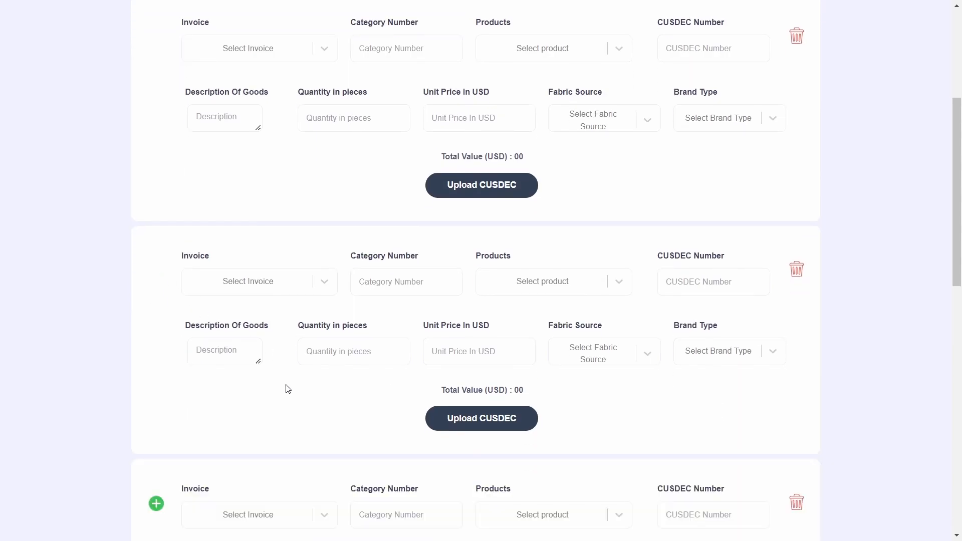
{"action": "scroll", "coordinate": [211, 382], "scroll_direction": "down", "scroll_amount": 2}
{"action": "key", "text": "alt+Tab"}
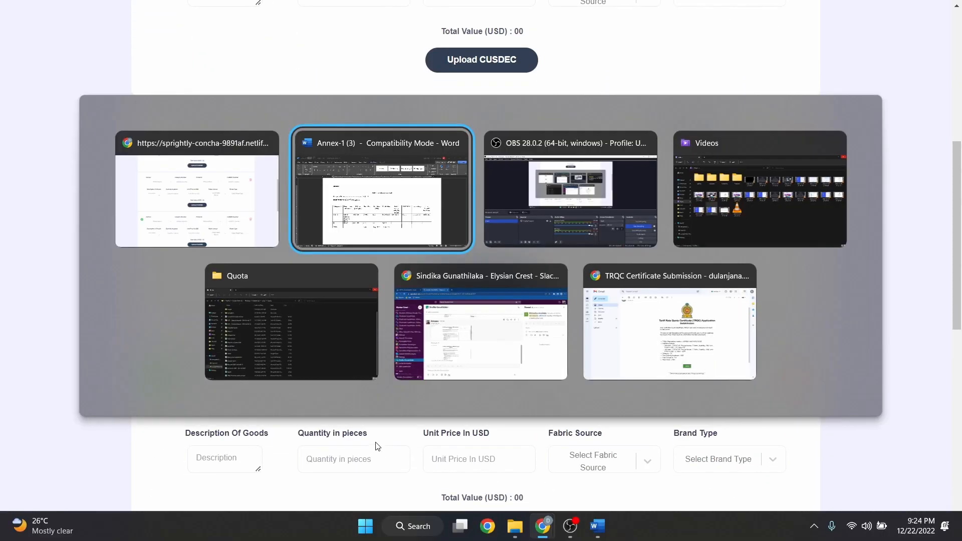
{"action": "left_click_drag", "start_coordinate": [235, 374], "coordinate": [682, 381]}
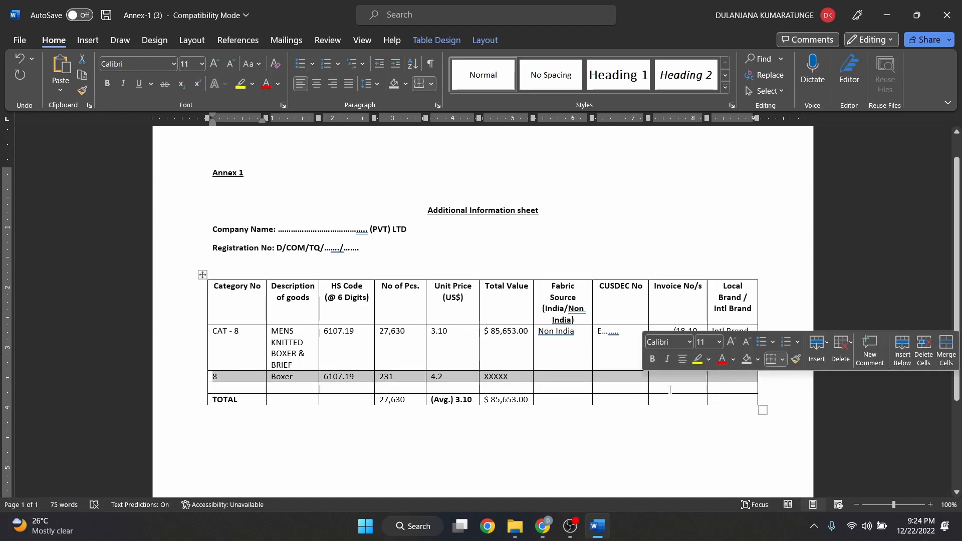
{"action": "left_click_drag", "start_coordinate": [229, 390], "coordinate": [718, 390]}
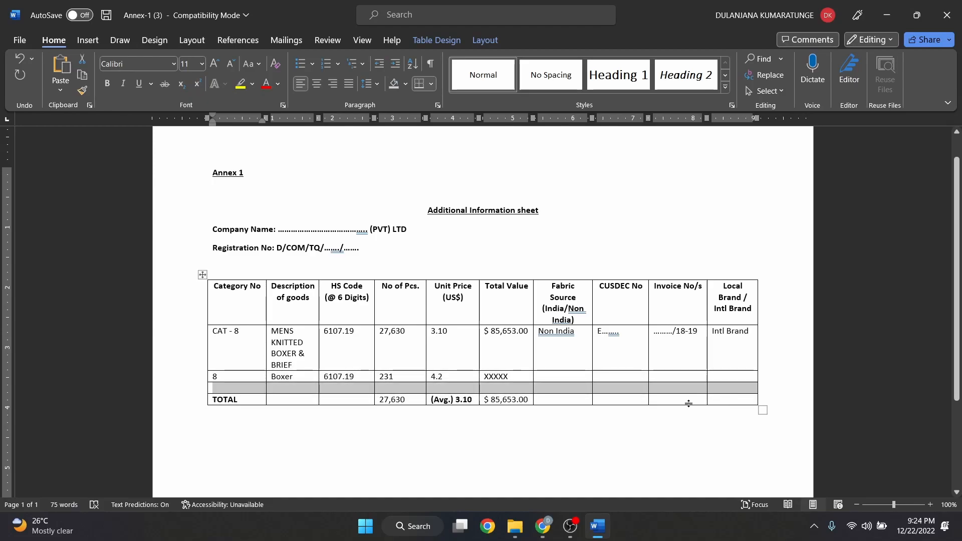
{"action": "key", "text": "alt+Tab"}
Remove the extra third Annexure 1 entry block
{"action": "left_click", "coordinate": [797, 376]}
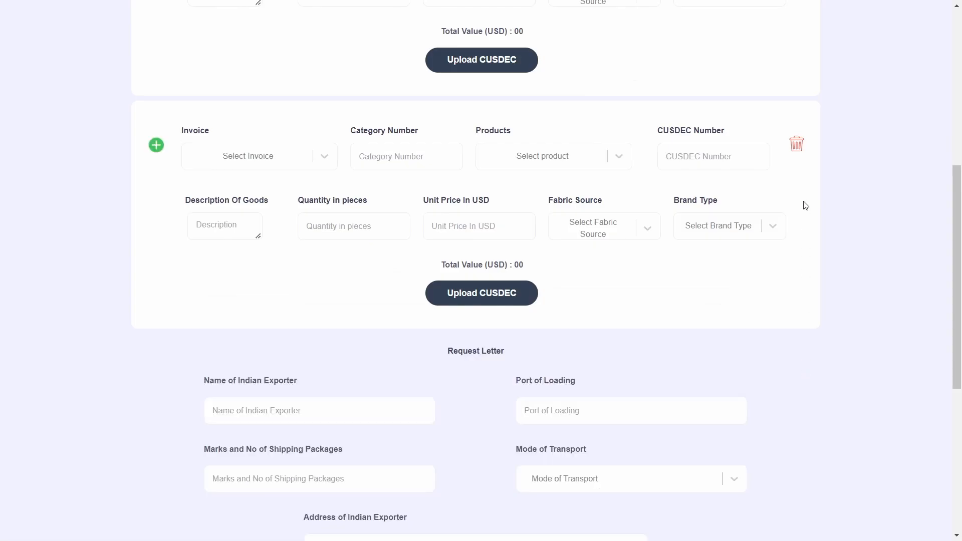
{"action": "left_click", "coordinate": [797, 145]}
{"action": "scroll", "coordinate": [582, 258], "scroll_direction": "up", "scroll_amount": 8}
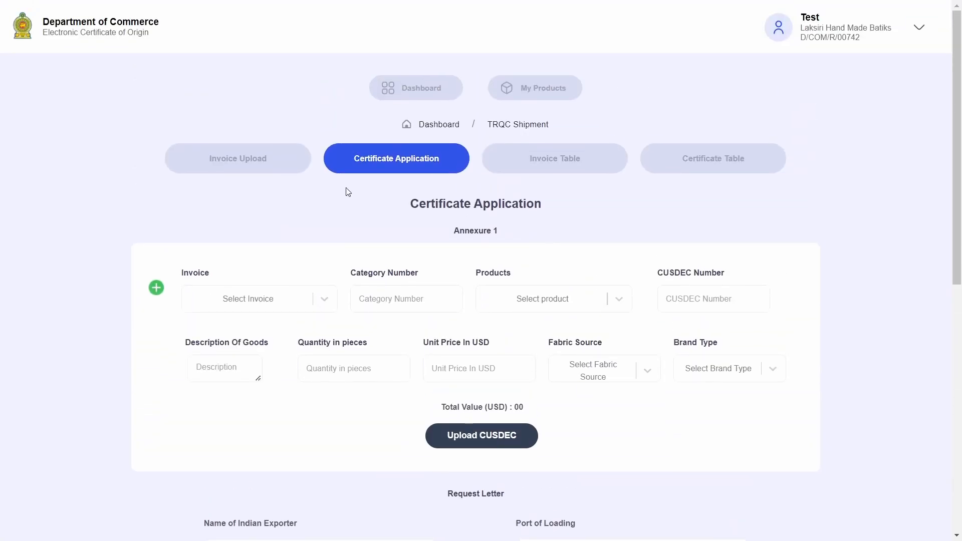
On Invoice Upload, enter the invoice number and upload Invoice.pdf
{"action": "left_click", "coordinate": [245, 164]}
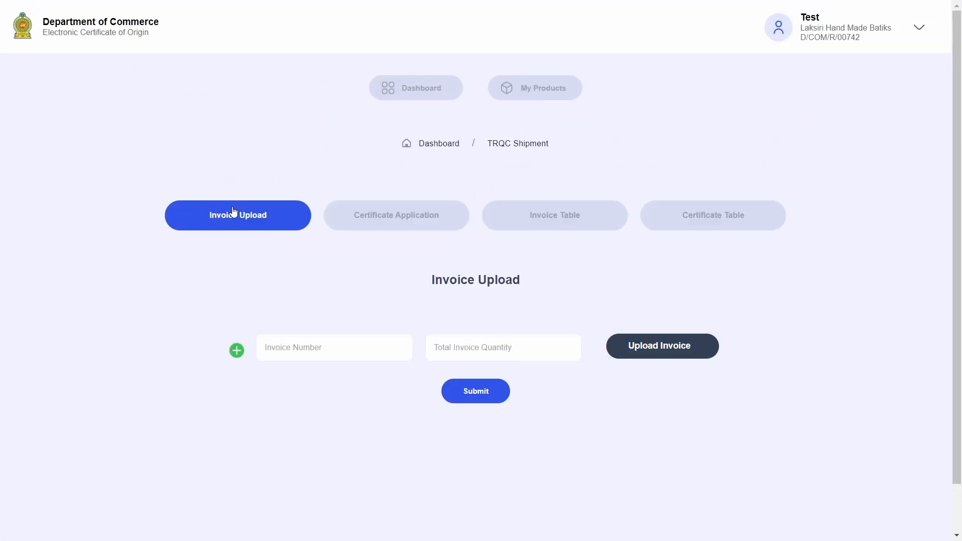
{"action": "left_click", "coordinate": [341, 343]}
{"action": "type", "text": "1234"}
{"action": "type", "text": "ABC"}
{"action": "type", "text": "5000"}
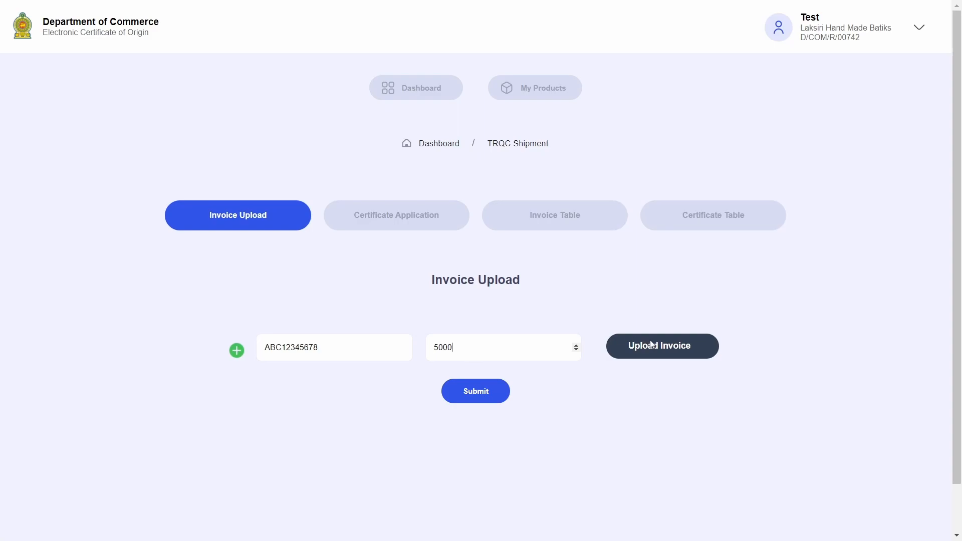
{"action": "left_click", "coordinate": [650, 345]}
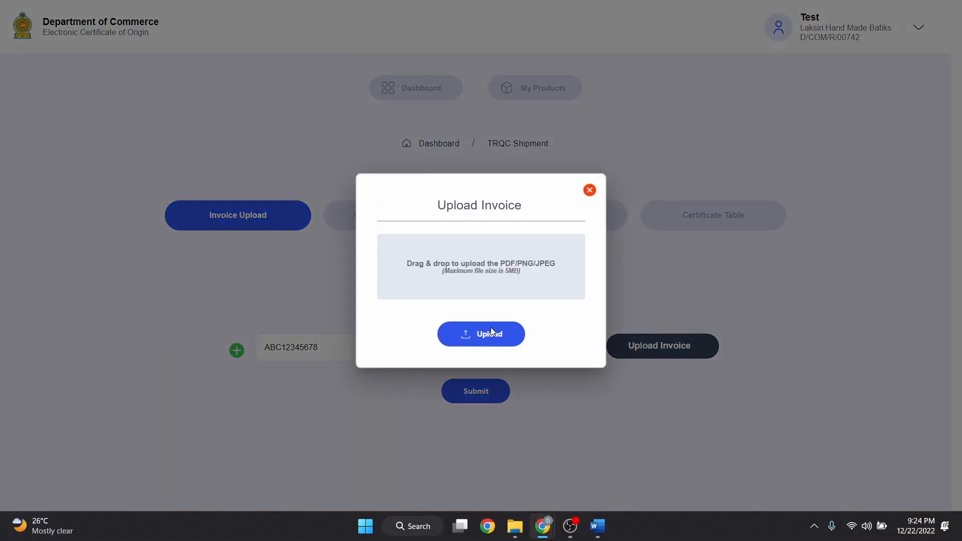
{"action": "left_click", "coordinate": [491, 332]}
{"action": "left_click", "coordinate": [167, 120]}
{"action": "left_click", "coordinate": [373, 280]}
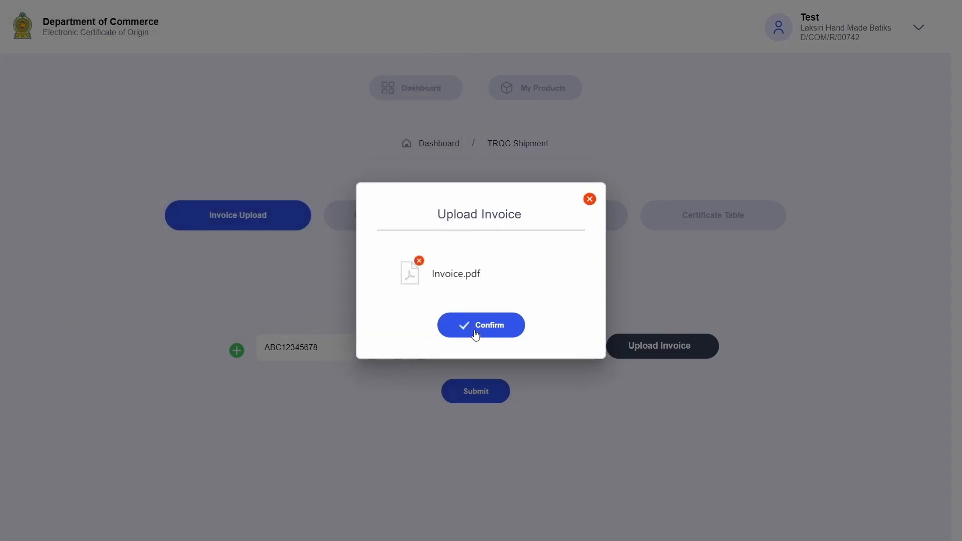
{"action": "left_click", "coordinate": [474, 329]}
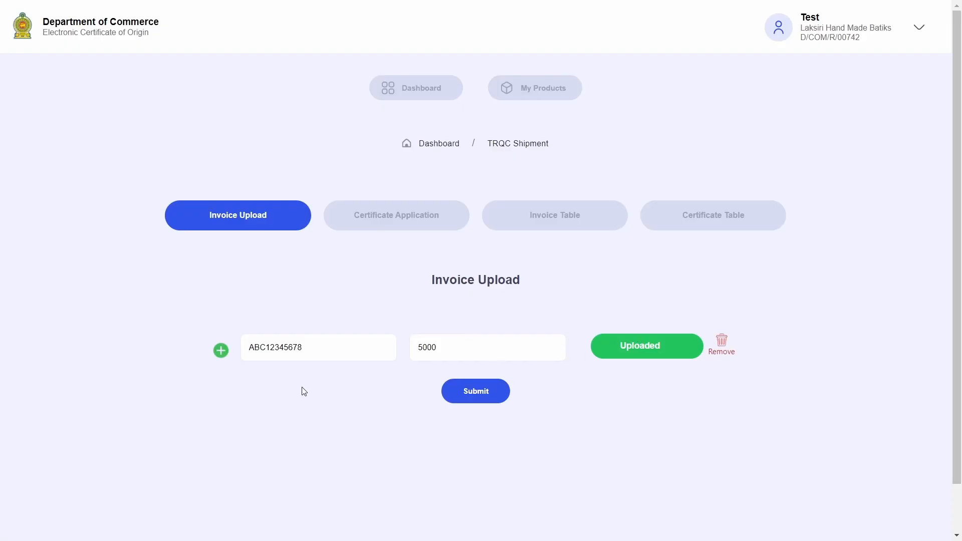
Remove the extra invoice rows and submit the single TRQC invoice
{"action": "left_click", "coordinate": [219, 353]}
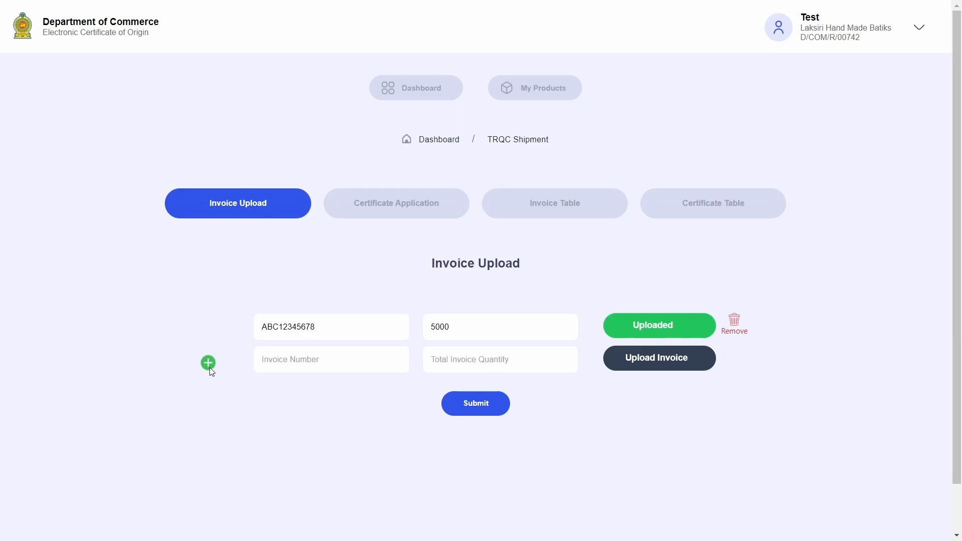
{"action": "left_click", "coordinate": [209, 365]}
{"action": "left_click", "coordinate": [235, 375]}
{"action": "left_click", "coordinate": [235, 362]}
{"action": "left_click", "coordinate": [495, 393]}
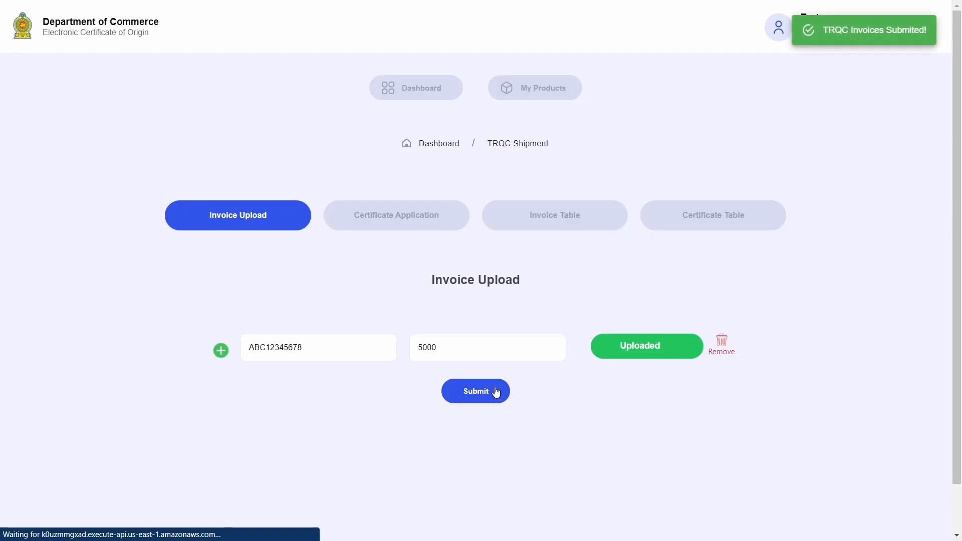
In the Invoice Table, confirm ABC12345678 shows quantity 5000 and remainder 5000
{"action": "left_click", "coordinate": [563, 219]}
{"action": "left_click_drag", "start_coordinate": [223, 275], "coordinate": [310, 275]}
{"action": "left_click_drag", "start_coordinate": [426, 275], "coordinate": [463, 274]}
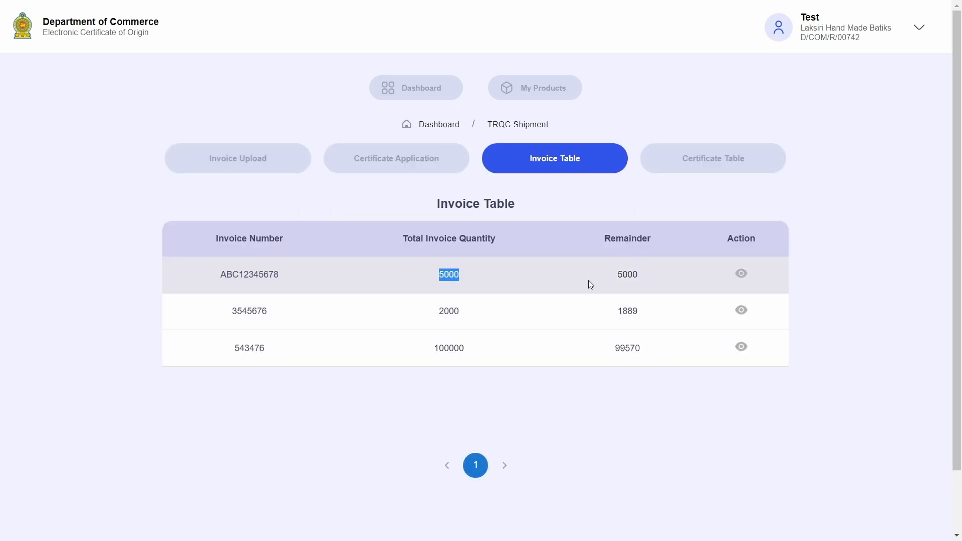
{"action": "left_click_drag", "start_coordinate": [617, 274], "coordinate": [662, 272]}
{"action": "left_click", "coordinate": [664, 274]}
Select invoice ABC12345678, category 20 and product 7767.67.67-ISFTA-India for Annexure 1
{"action": "left_click", "coordinate": [411, 172]}
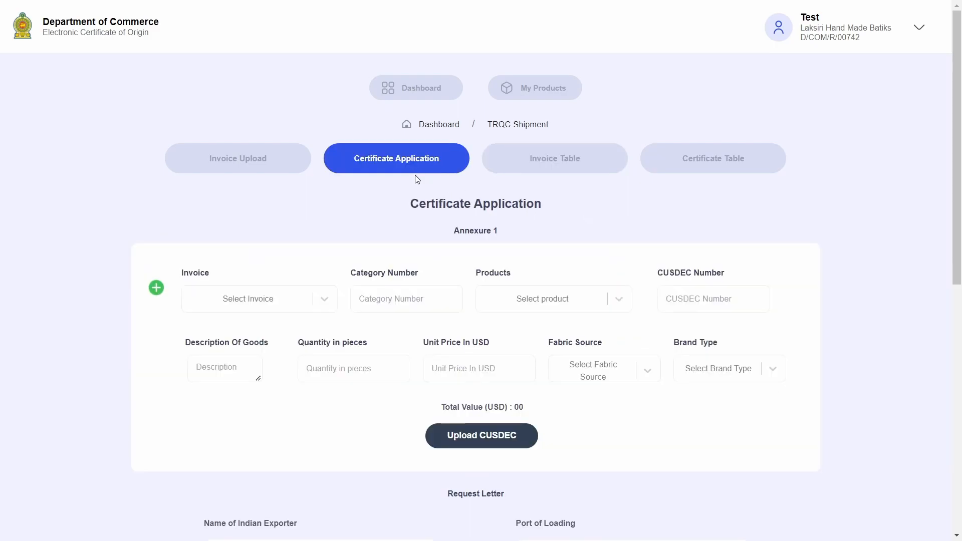
{"action": "left_click_drag", "start_coordinate": [447, 248], "coordinate": [493, 232]}
{"action": "left_click", "coordinate": [464, 245]}
{"action": "left_click", "coordinate": [317, 307]}
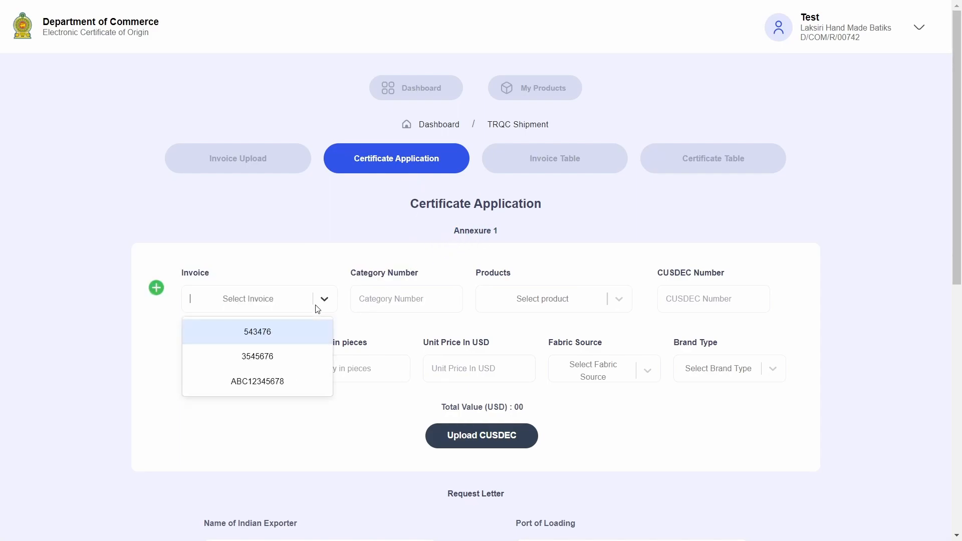
{"action": "left_click", "coordinate": [289, 383]}
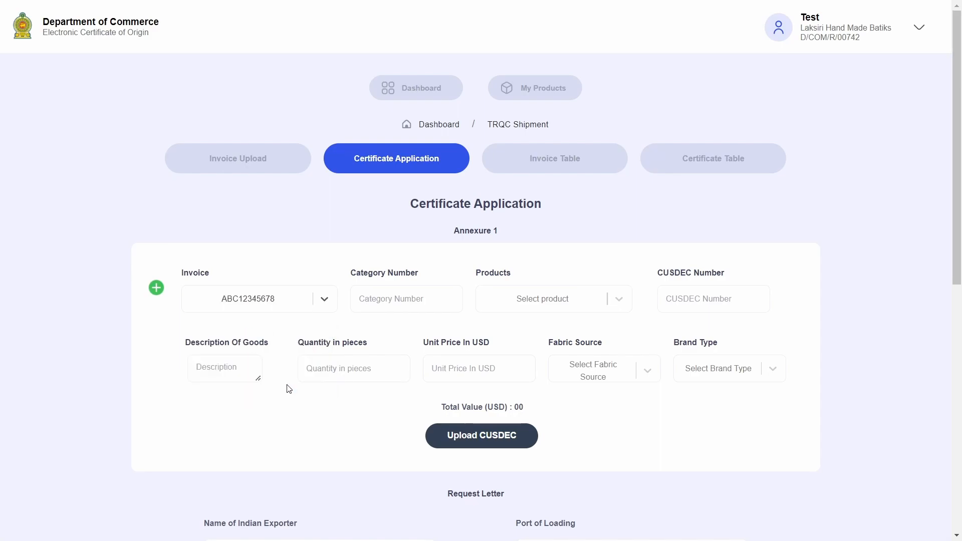
{"action": "left_click", "coordinate": [407, 299]}
{"action": "type", "text": "20"}
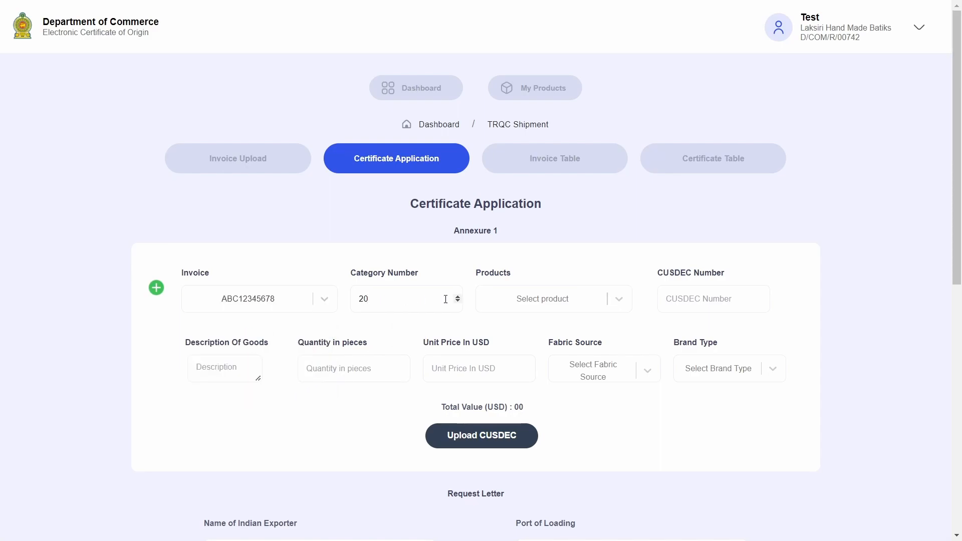
{"action": "left_click", "coordinate": [597, 303]}
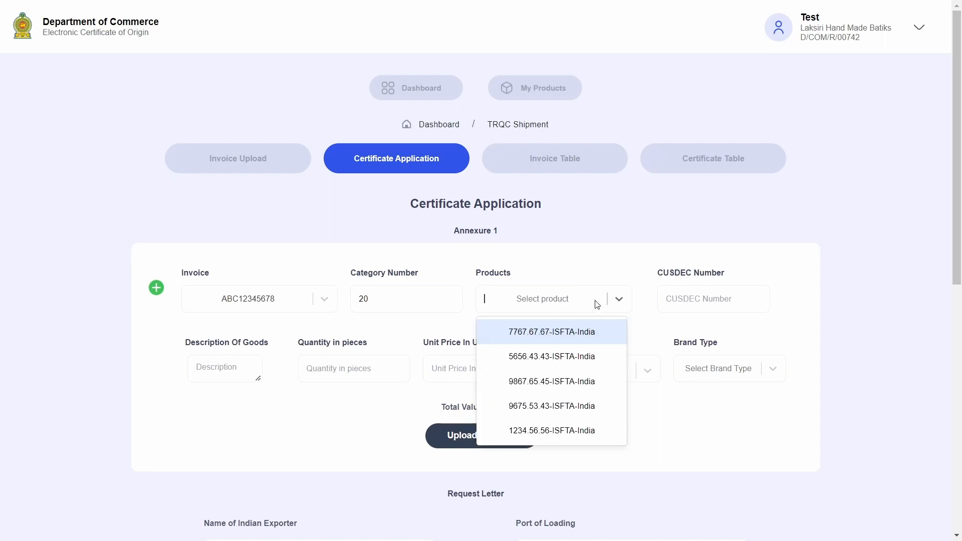
{"action": "left_click", "coordinate": [606, 335]}
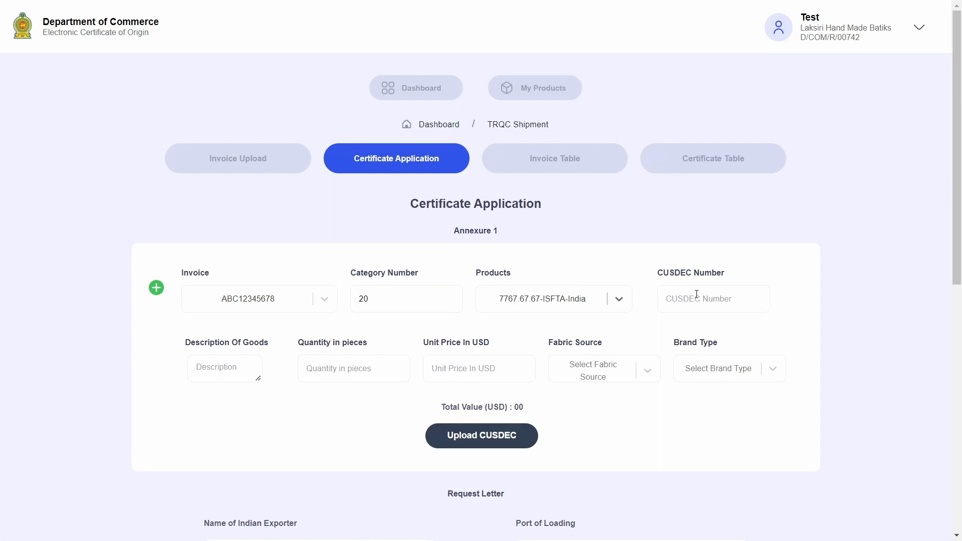
Enter CUSDEC E123456 and 500 Shirts at 1.5 USD, giving a 750.00 total
{"action": "left_click", "coordinate": [697, 294]}
{"action": "type", "text": "E123456"}
{"action": "left_click", "coordinate": [239, 370]}
{"action": "type", "text": "Shirts"}
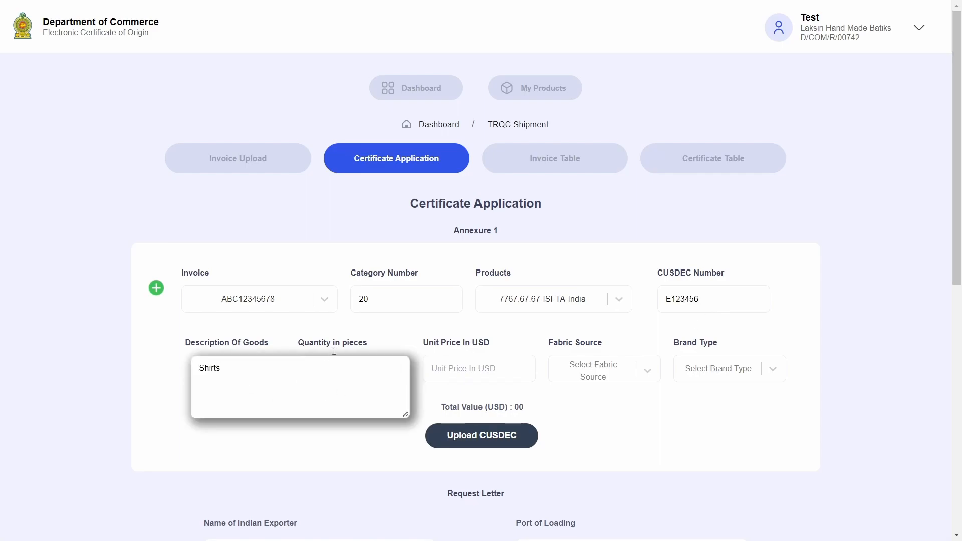
{"action": "left_click", "coordinate": [334, 351]}
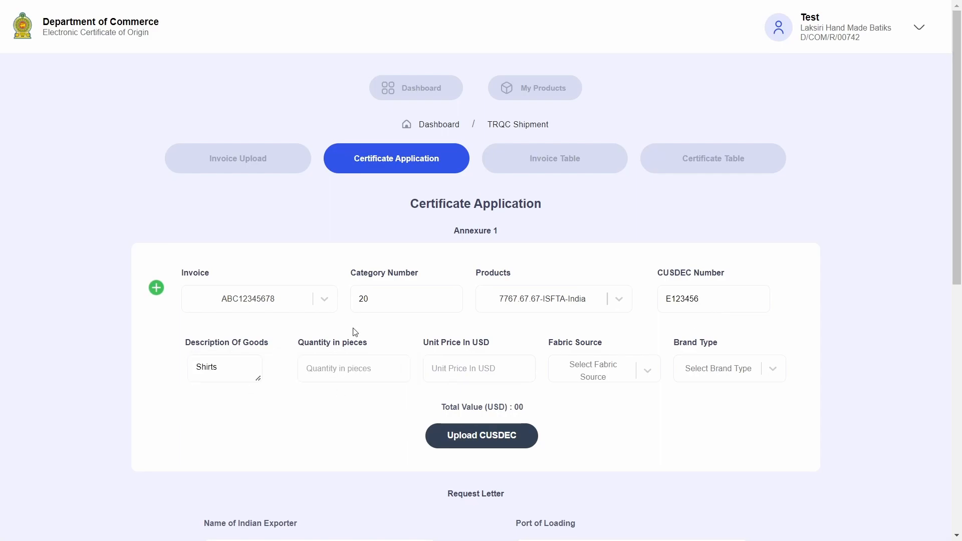
{"action": "left_click", "coordinate": [341, 368]}
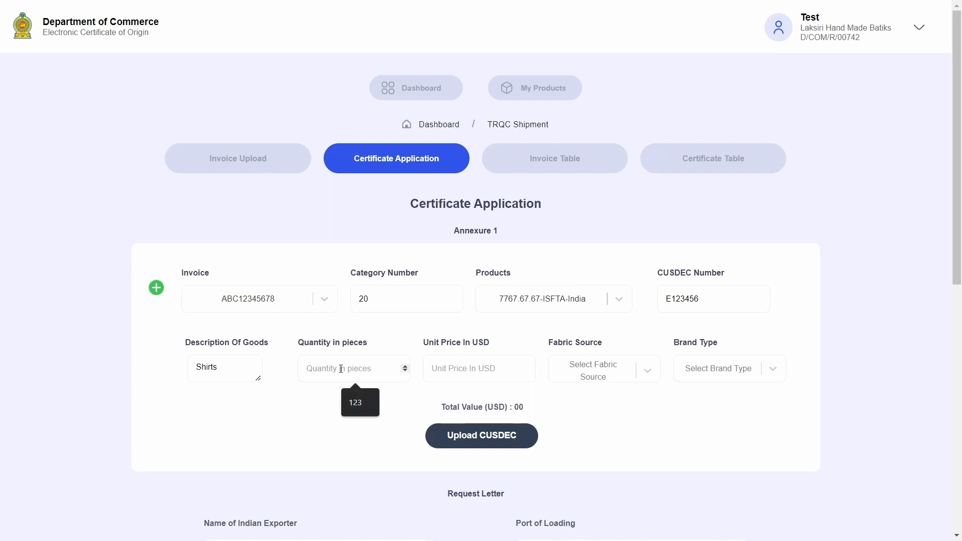
{"action": "type", "text": "500"}
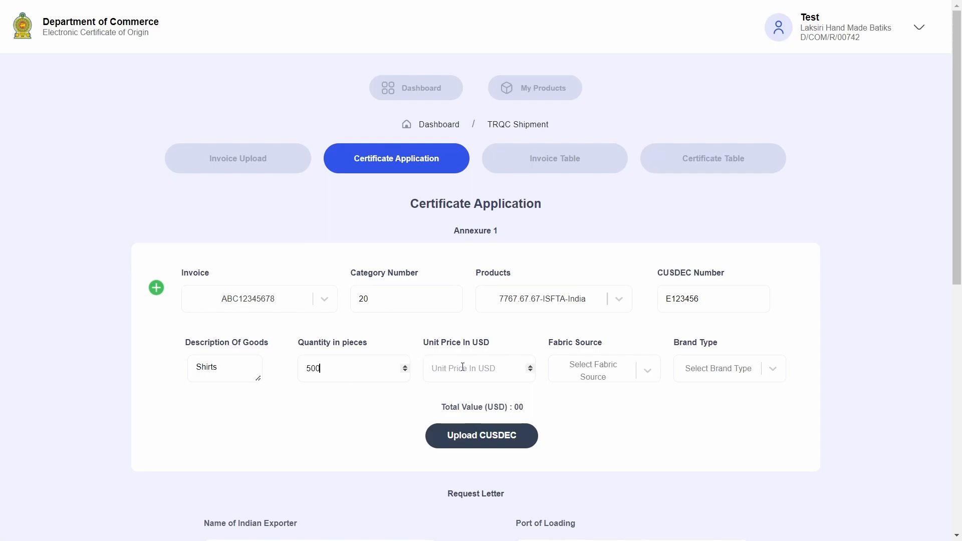
{"action": "left_click", "coordinate": [462, 367]}
{"action": "type", "text": "1.5"}
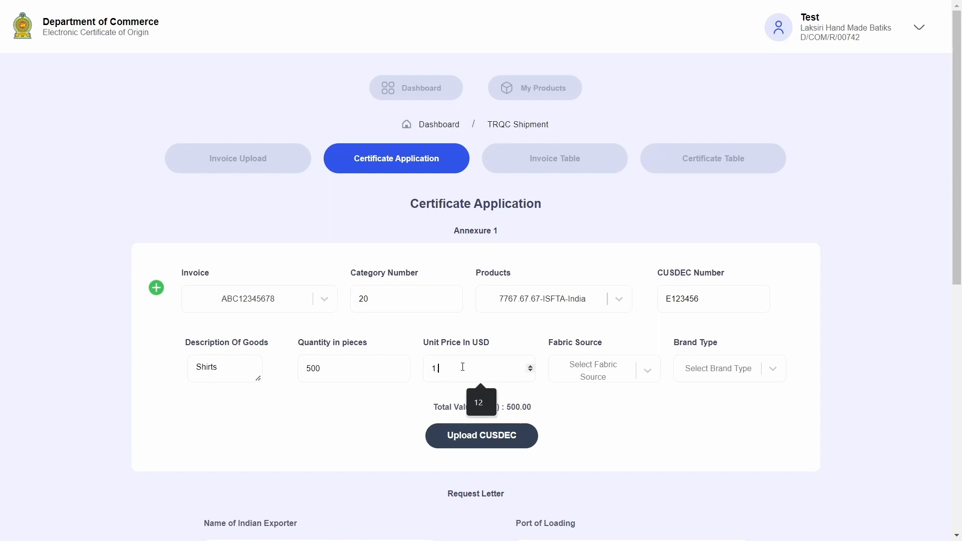
{"action": "left_click_drag", "start_coordinate": [491, 408], "coordinate": [537, 408]}
{"action": "left_click", "coordinate": [538, 408]}
{"action": "left_click_drag", "start_coordinate": [432, 409], "coordinate": [539, 404]}
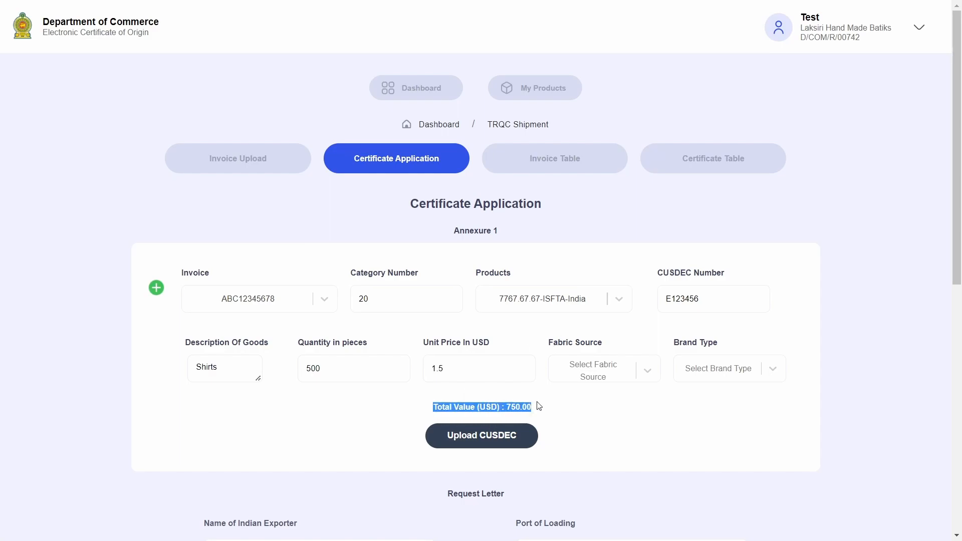
{"action": "left_click", "coordinate": [540, 405]}
{"action": "left_click_drag", "start_coordinate": [449, 410], "coordinate": [550, 404]}
{"action": "left_click", "coordinate": [489, 421]}
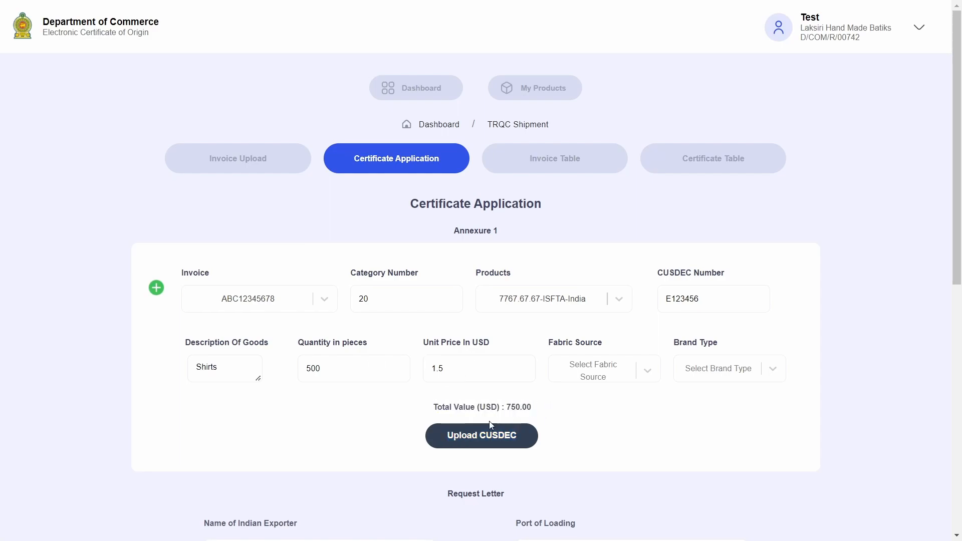
Set fabric source to India and brand type to Local
{"action": "left_click", "coordinate": [646, 374]}
{"action": "left_click", "coordinate": [646, 404]}
{"action": "left_click", "coordinate": [722, 377]}
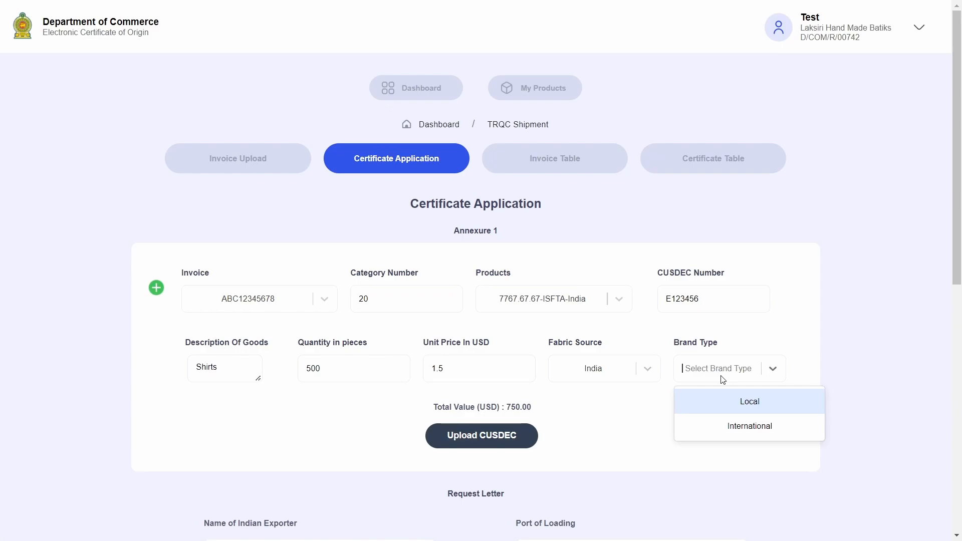
{"action": "left_click", "coordinate": [745, 408]}
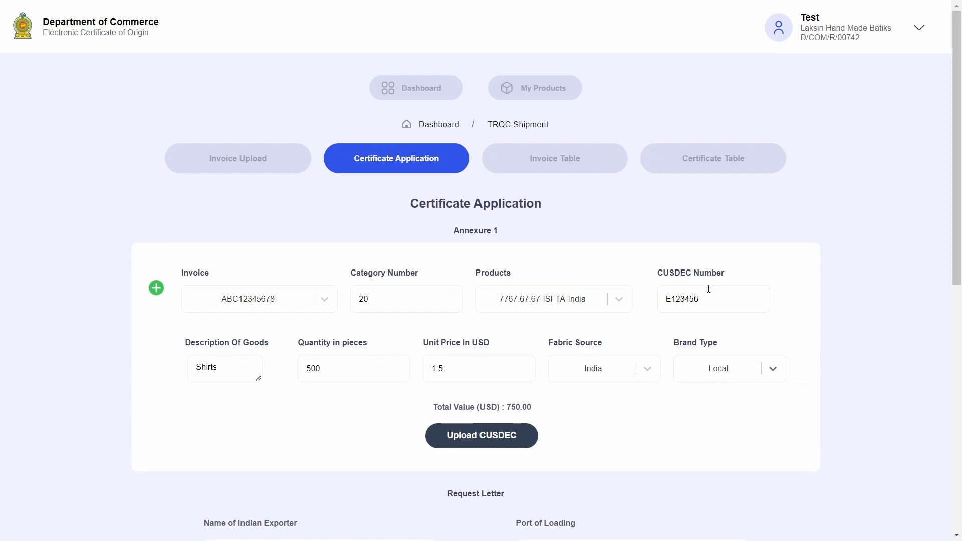
Upload CUSDEC.pdf to the first annexure line and add a second blank line
{"action": "left_click", "coordinate": [496, 437]}
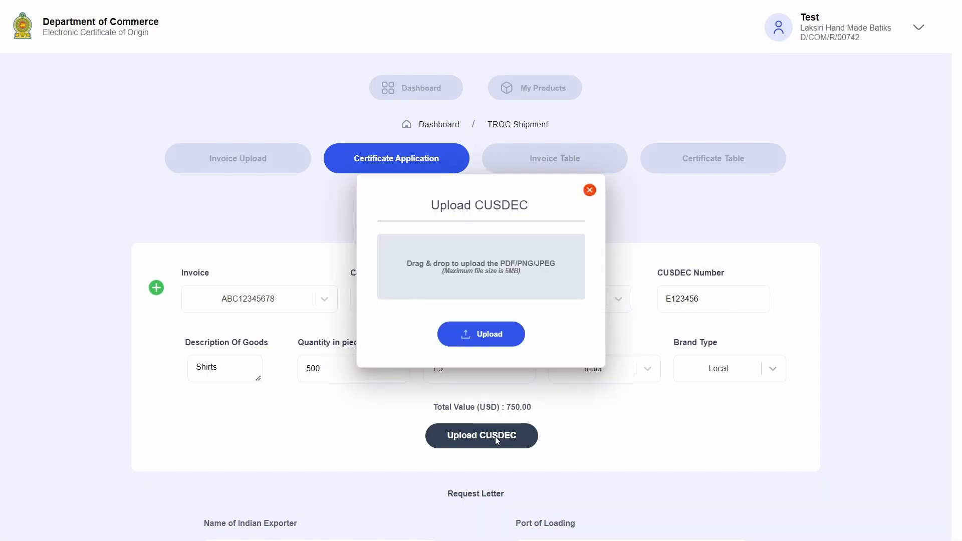
{"action": "left_click", "coordinate": [483, 334]}
{"action": "left_click", "coordinate": [235, 100]}
{"action": "left_click", "coordinate": [376, 280]}
{"action": "left_click", "coordinate": [481, 325]}
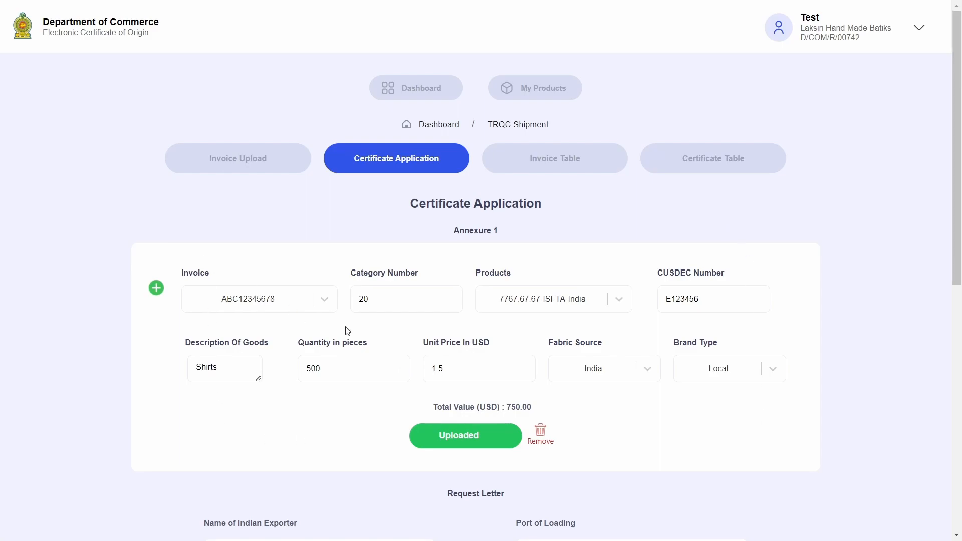
{"action": "left_click", "coordinate": [159, 289]}
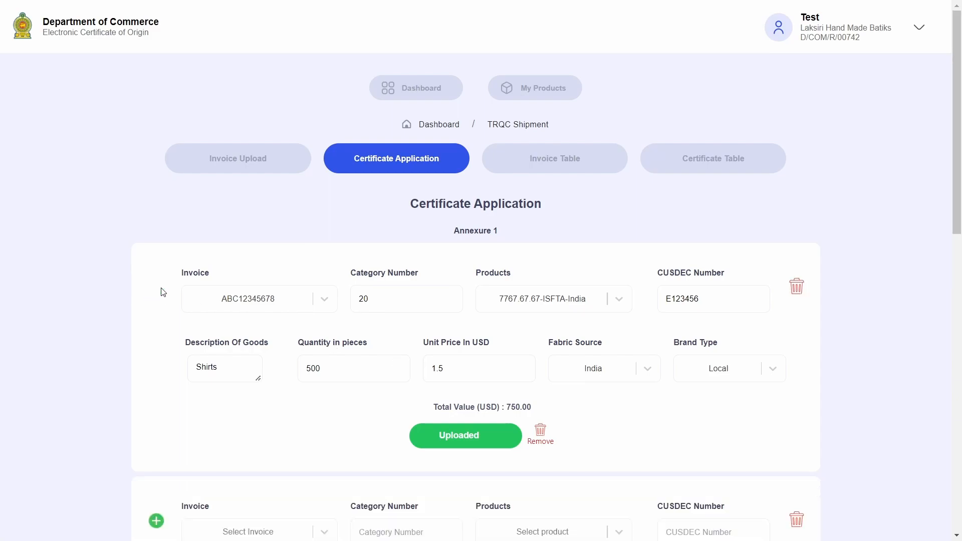
Set the second row's invoice to ABC12345678 and its category to 20
{"action": "scroll", "coordinate": [253, 409], "scroll_direction": "down", "scroll_amount": 4}
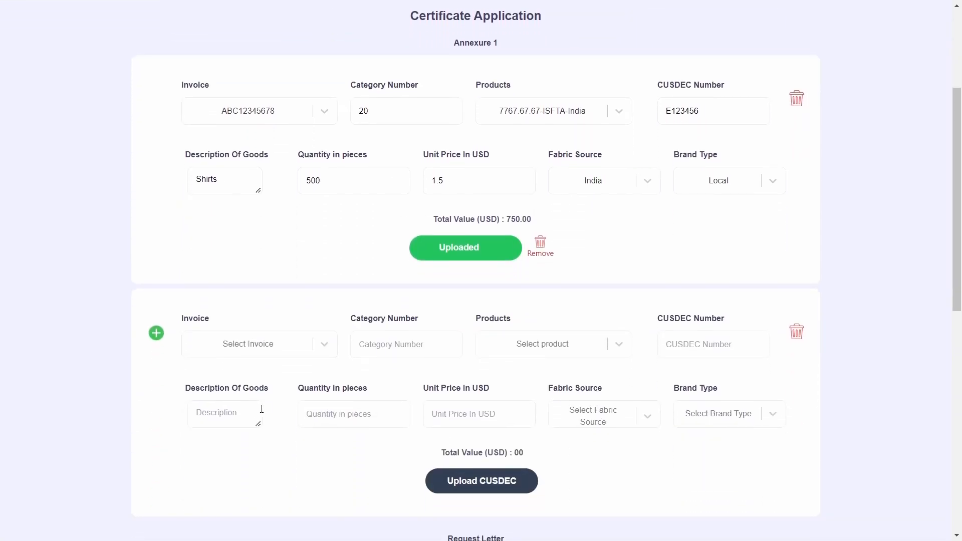
{"action": "scroll", "coordinate": [261, 408], "scroll_direction": "down", "scroll_amount": 2}
{"action": "scroll", "coordinate": [262, 412], "scroll_direction": "up", "scroll_amount": 1}
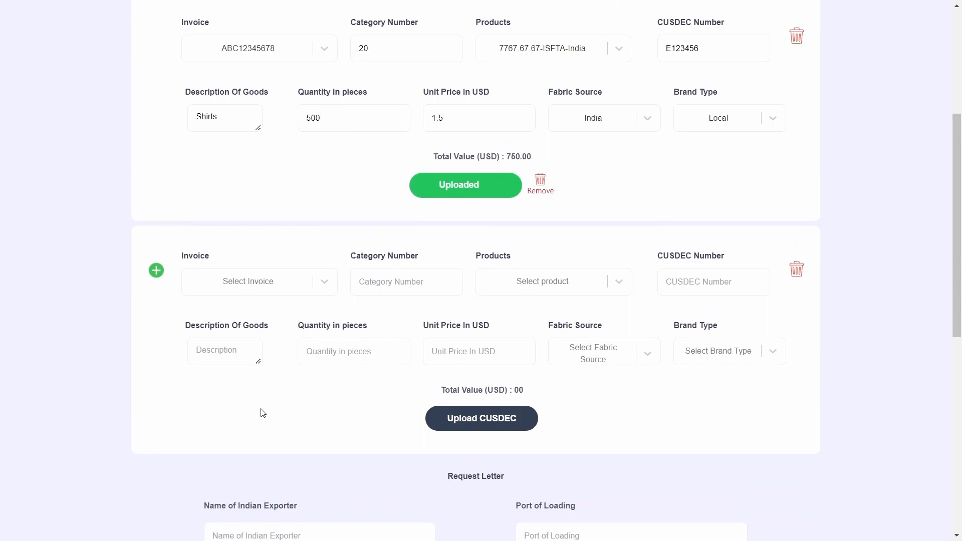
{"action": "left_click", "coordinate": [307, 275]}
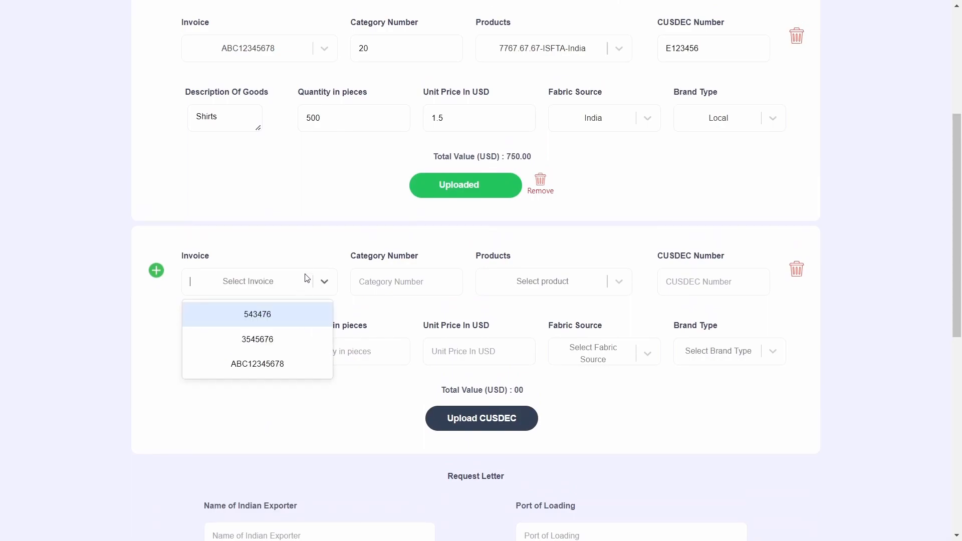
{"action": "left_click", "coordinate": [278, 371]}
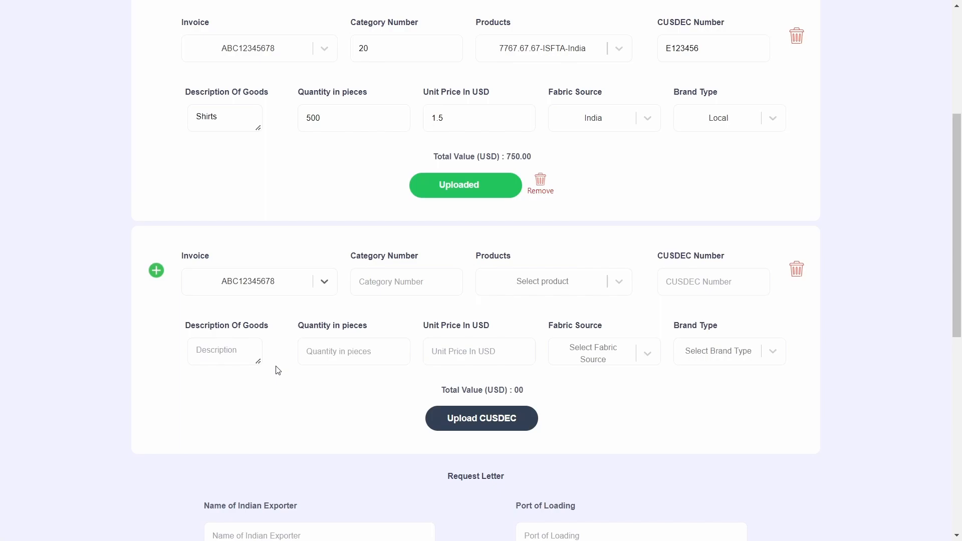
{"action": "left_click", "coordinate": [388, 276]}
{"action": "type", "text": "20"}
Choose product 7767.67.67-ISFTA-India and enter CUSDEC number E123456 for the second row
{"action": "left_click", "coordinate": [619, 282]}
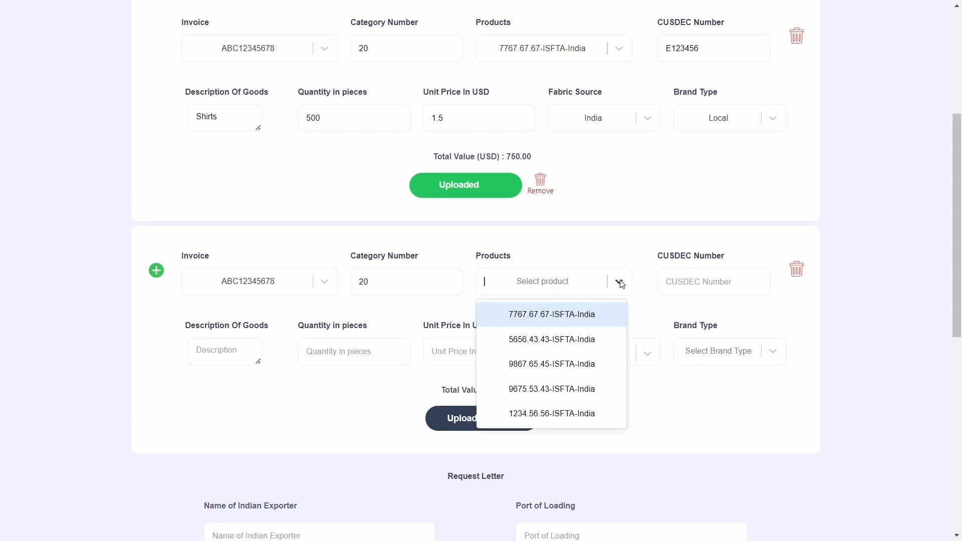
{"action": "left_click", "coordinate": [544, 315]}
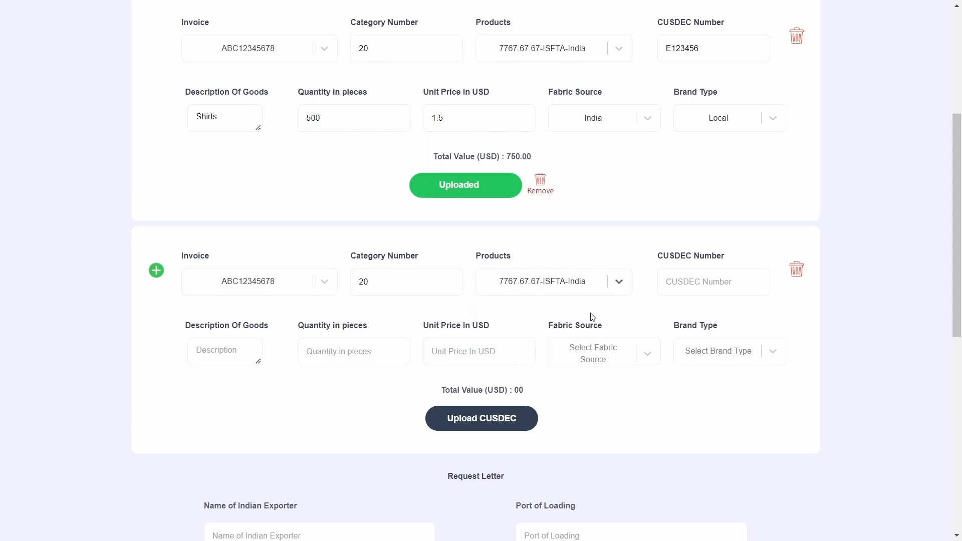
{"action": "left_click", "coordinate": [687, 283]}
{"action": "type", "text": "E123456"}
{"action": "left_click", "coordinate": [614, 289]}
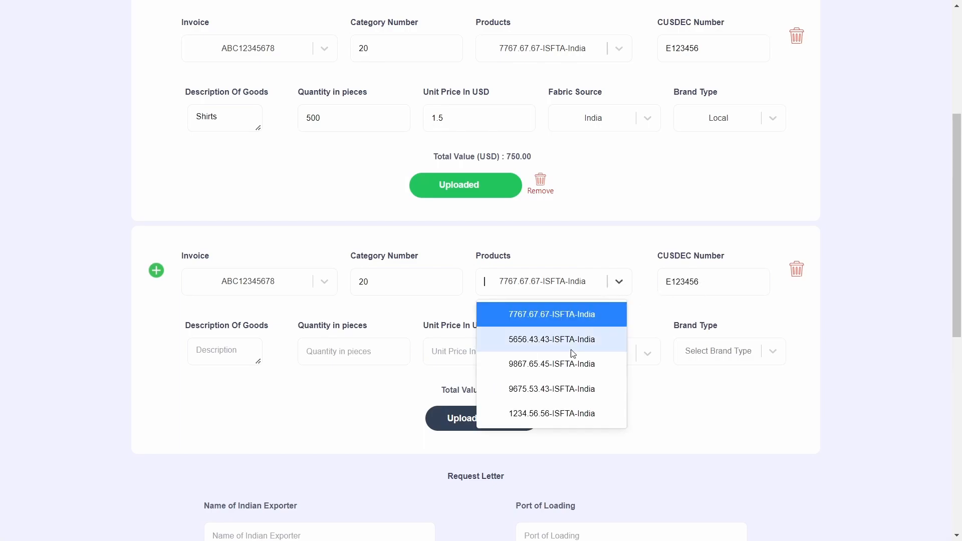
{"action": "left_click", "coordinate": [681, 330]}
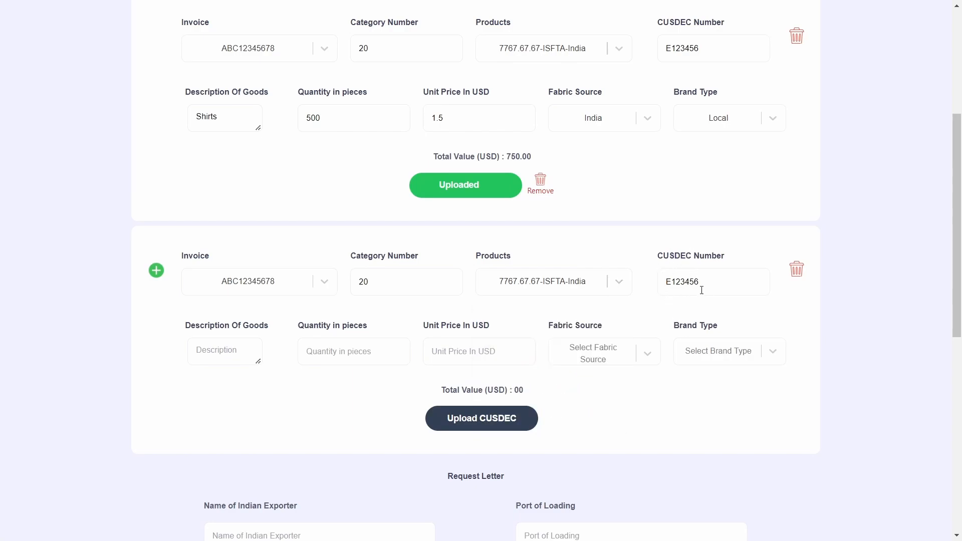
Describe the goods as Shirts, 1000 pieces at USD 2, totalling 2,000.00
{"action": "left_click", "coordinate": [213, 345]}
{"action": "type", "text": "Shirts"}
{"action": "left_click", "coordinate": [392, 330]}
{"action": "left_click", "coordinate": [364, 357]}
{"action": "type", "text": "1000"}
{"action": "left_click", "coordinate": [458, 348]}
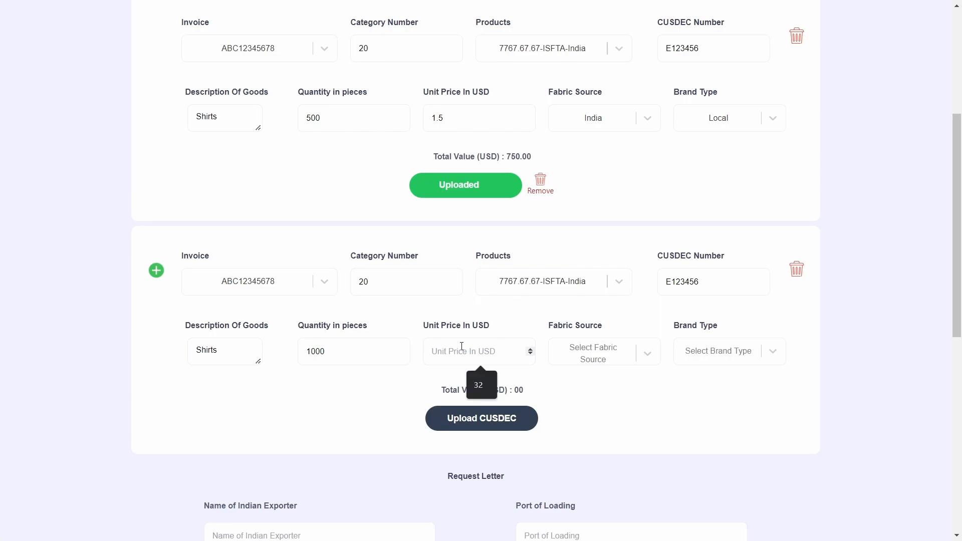
{"action": "type", "text": "2"}
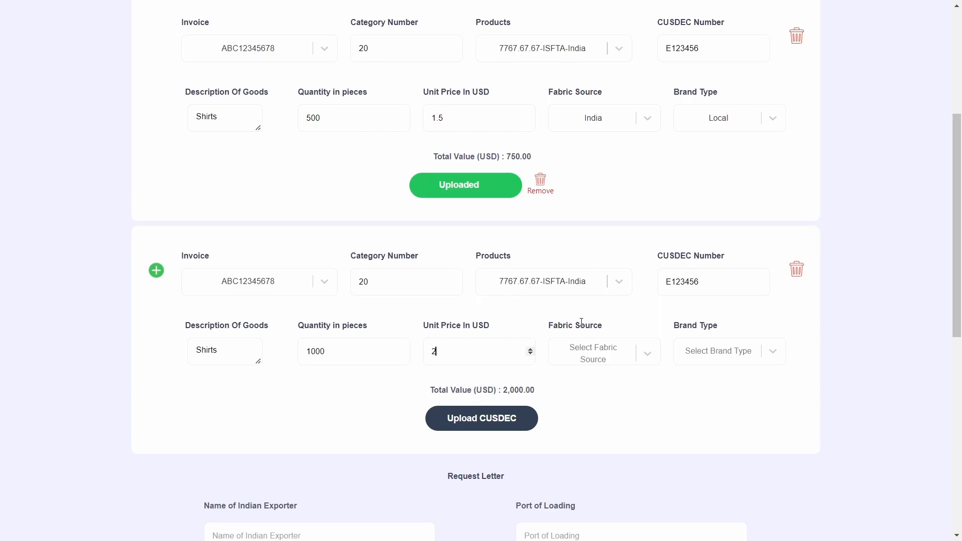
{"action": "left_click_drag", "start_coordinate": [413, 393], "coordinate": [552, 393]}
{"action": "left_click", "coordinate": [496, 389]}
{"action": "left_click", "coordinate": [549, 404]}
Set the second row's fabric source to India and brand type to Local
{"action": "left_click", "coordinate": [607, 354]}
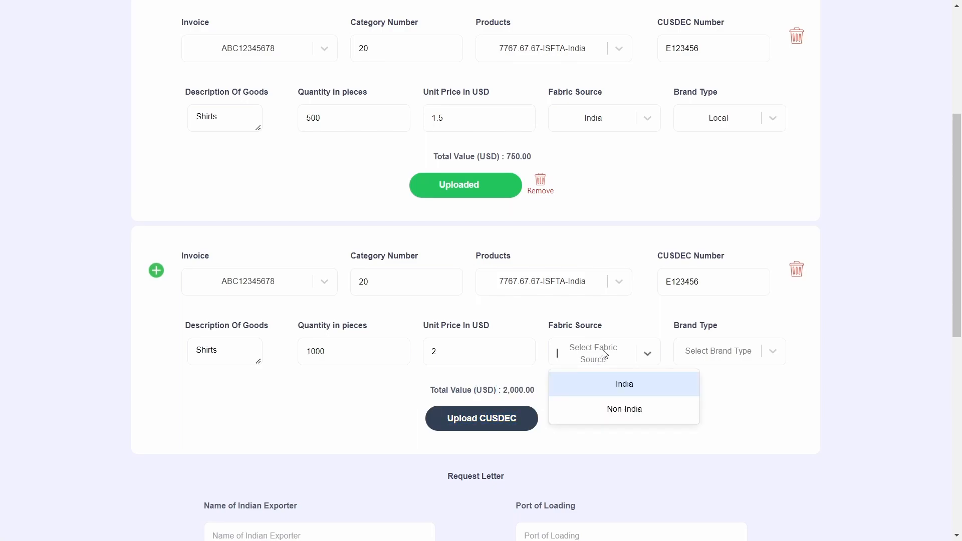
{"action": "left_click", "coordinate": [620, 387]}
{"action": "left_click", "coordinate": [743, 353]}
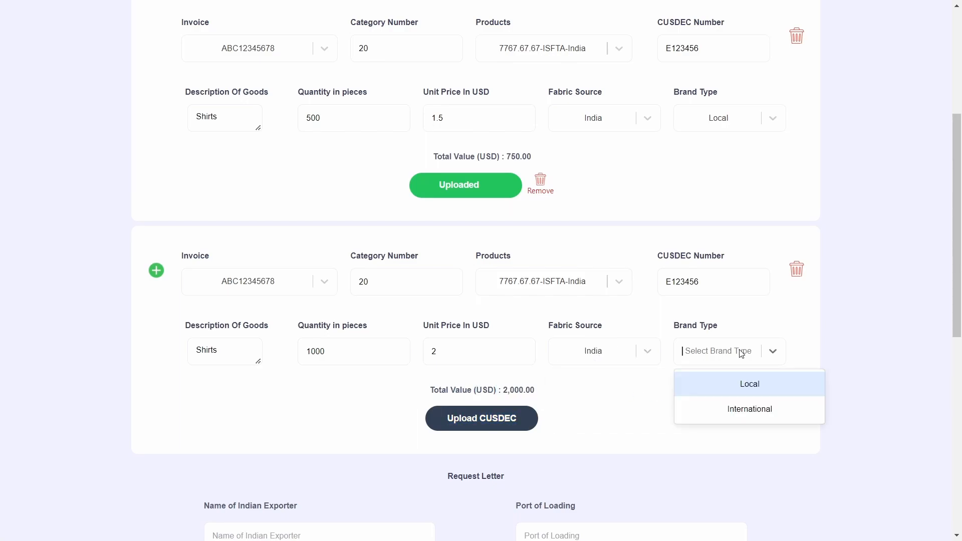
{"action": "left_click", "coordinate": [746, 386]}
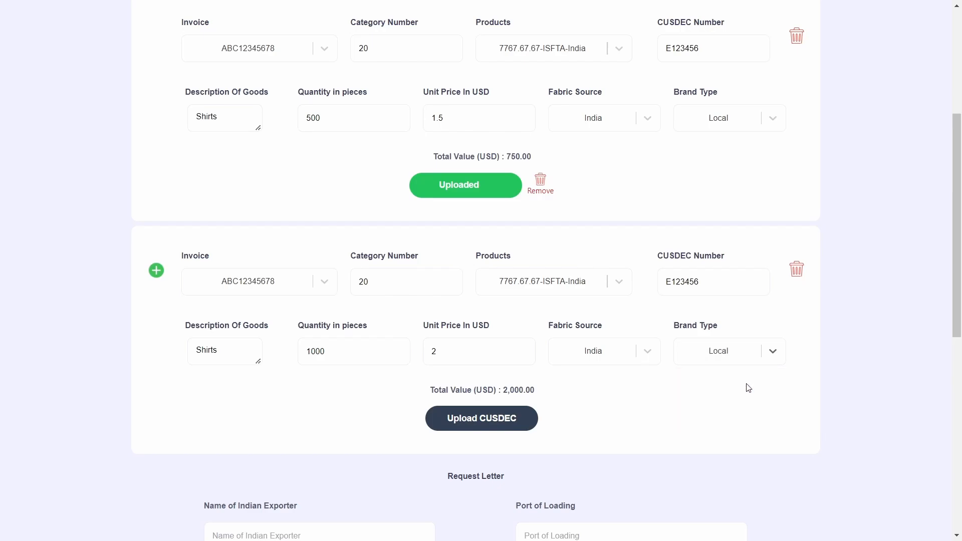
Upload CUSDEC.pdf as the second row's CUSDEC and add a blank third row
{"action": "left_click", "coordinate": [520, 416]}
{"action": "left_click", "coordinate": [494, 336]}
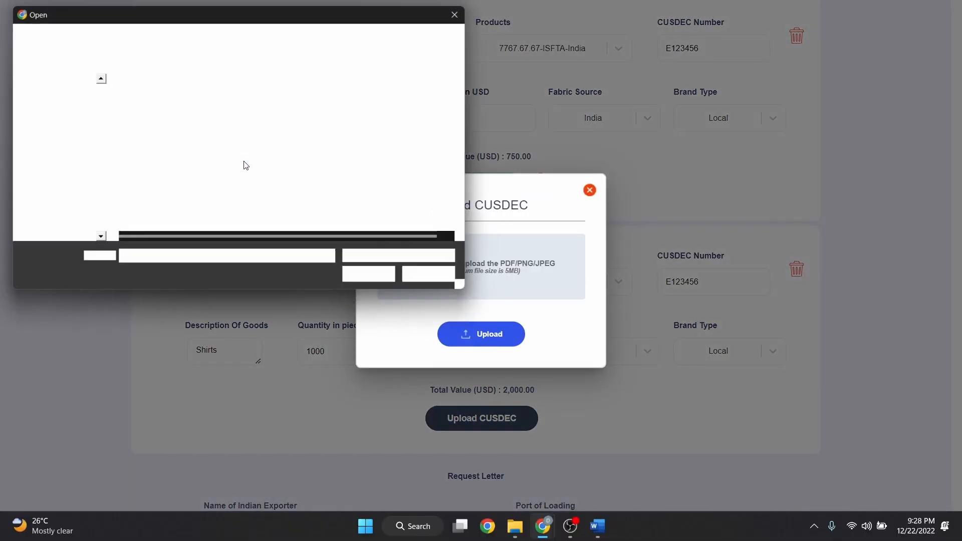
{"action": "left_click", "coordinate": [171, 99]}
{"action": "left_click", "coordinate": [369, 279]}
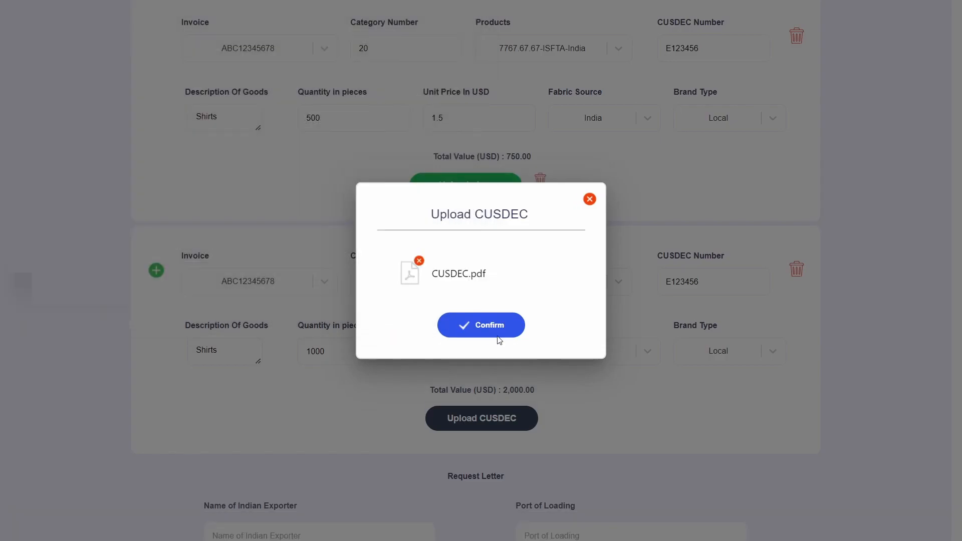
{"action": "left_click", "coordinate": [505, 334]}
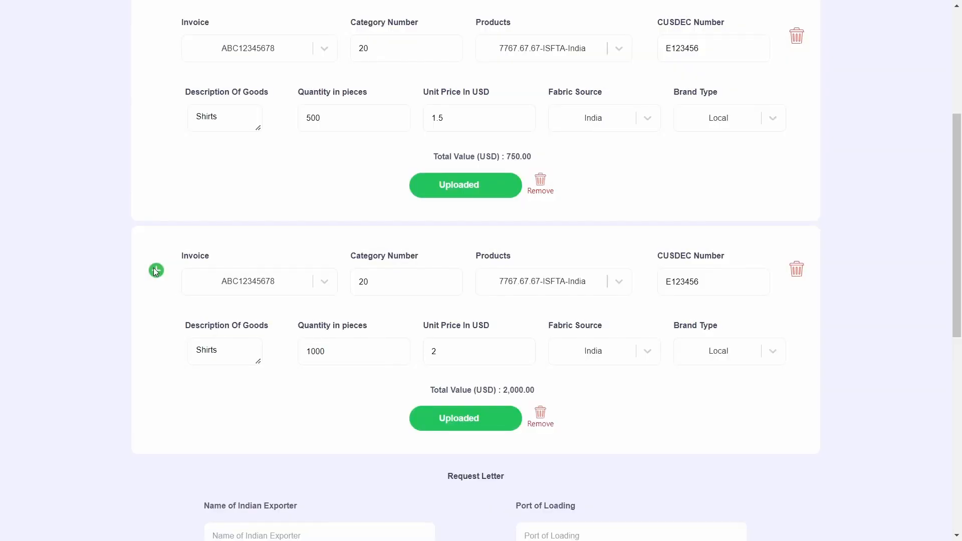
{"action": "left_click", "coordinate": [156, 270]}
{"action": "scroll", "coordinate": [329, 306], "scroll_direction": "down", "scroll_amount": 4}
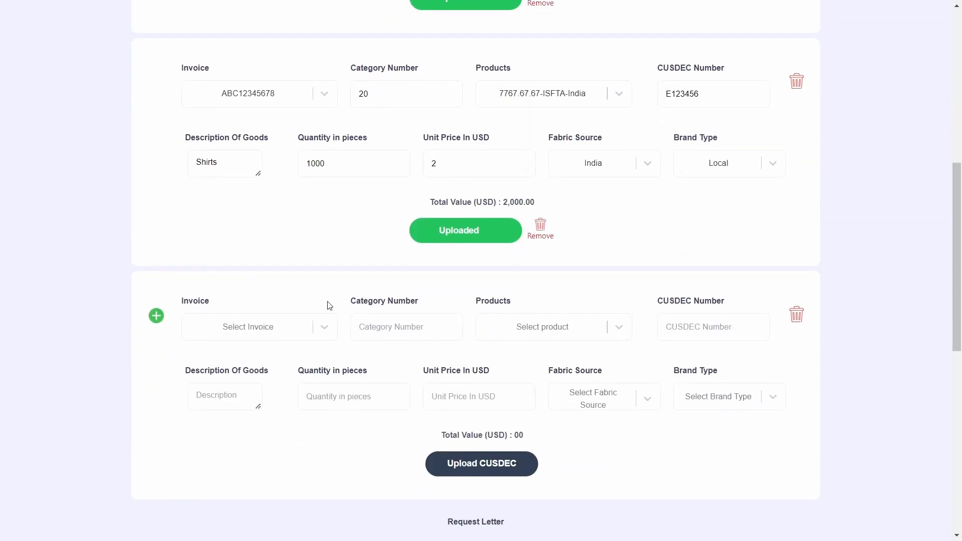
Delete the empty third product row
{"action": "left_click", "coordinate": [797, 316]}
{"action": "scroll", "coordinate": [673, 338], "scroll_direction": "up", "scroll_amount": 1}
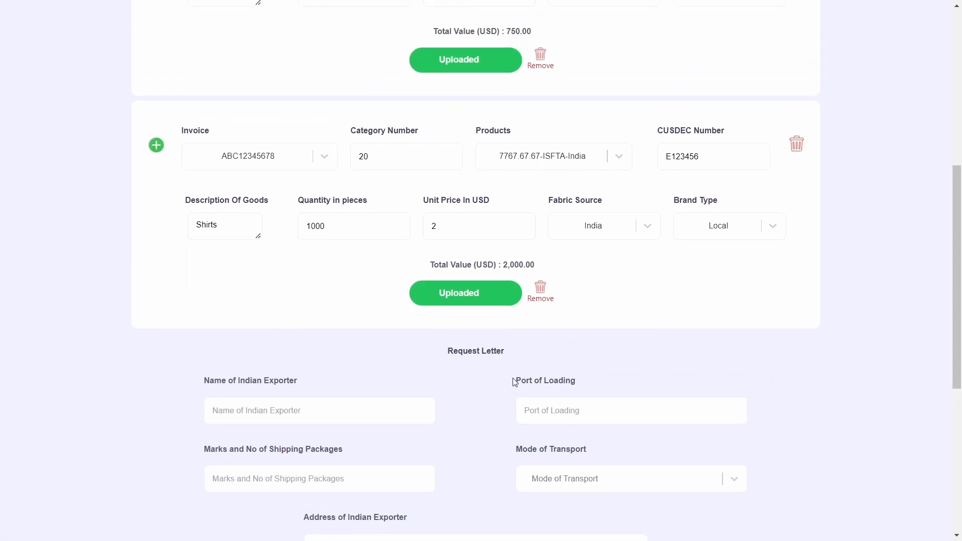
{"action": "scroll", "coordinate": [296, 391], "scroll_direction": "down", "scroll_amount": 2}
{"action": "left_click_drag", "start_coordinate": [440, 232], "coordinate": [515, 226]}
{"action": "left_click", "coordinate": [524, 245]}
{"action": "scroll", "coordinate": [525, 250], "scroll_direction": "down", "scroll_amount": 1}
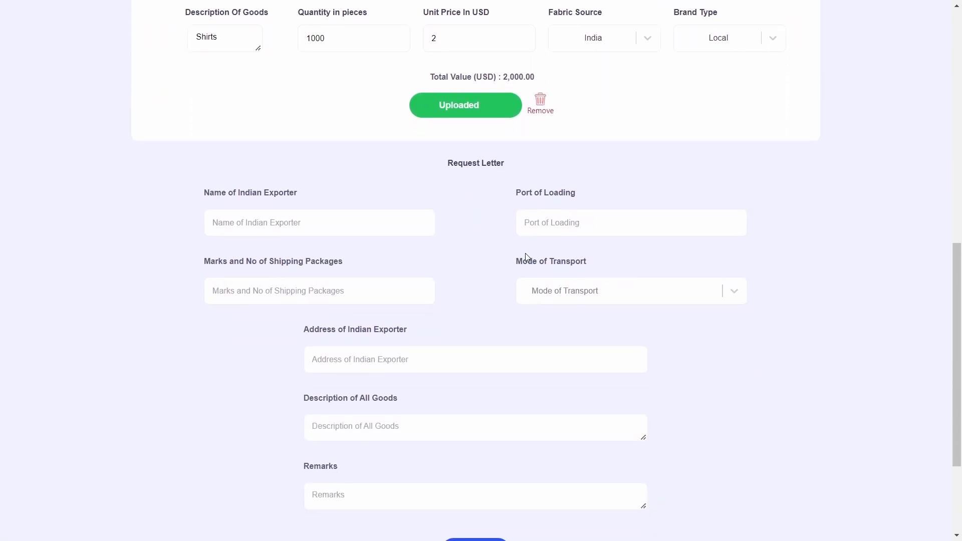
Enter the exporter's name, shipping marks C 12345, Sea Freight transport and address Kolkata India
{"action": "left_click", "coordinate": [325, 225]}
{"action": "type", "text": "Colombo"}
{"action": "left_click", "coordinate": [400, 298]}
{"action": "type", "text": "C 12345"}
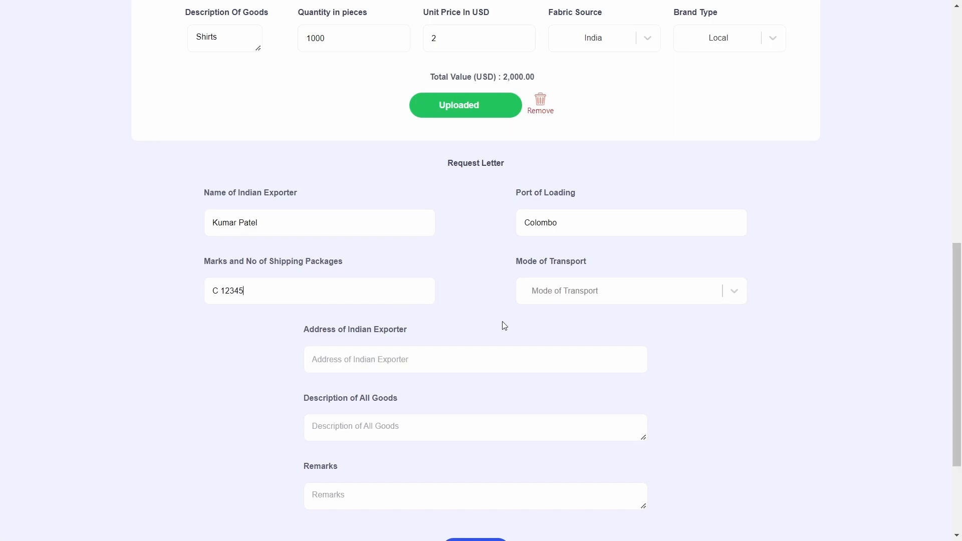
{"action": "left_click", "coordinate": [608, 296]}
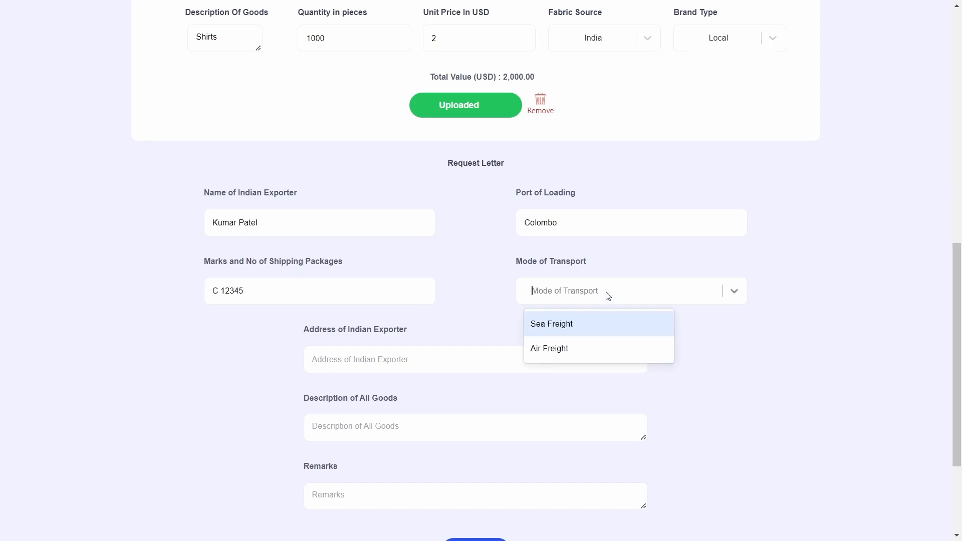
{"action": "left_click", "coordinate": [603, 321]}
{"action": "left_click", "coordinate": [376, 364]}
{"action": "type", "text": "Kolkata India"}
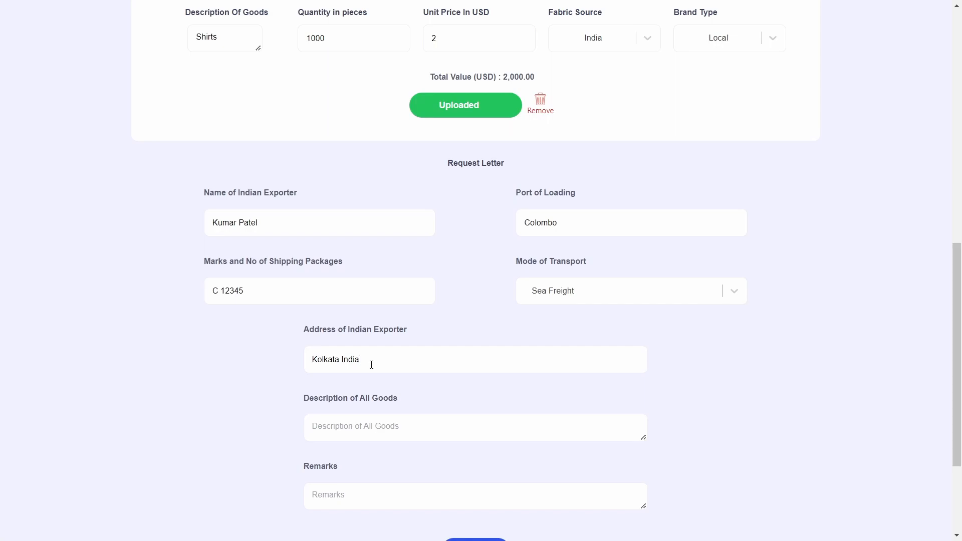
Set the request letter's goods description to Shirts instead of Shirts/Trousers
{"action": "scroll", "coordinate": [371, 364], "scroll_direction": "down", "scroll_amount": 1}
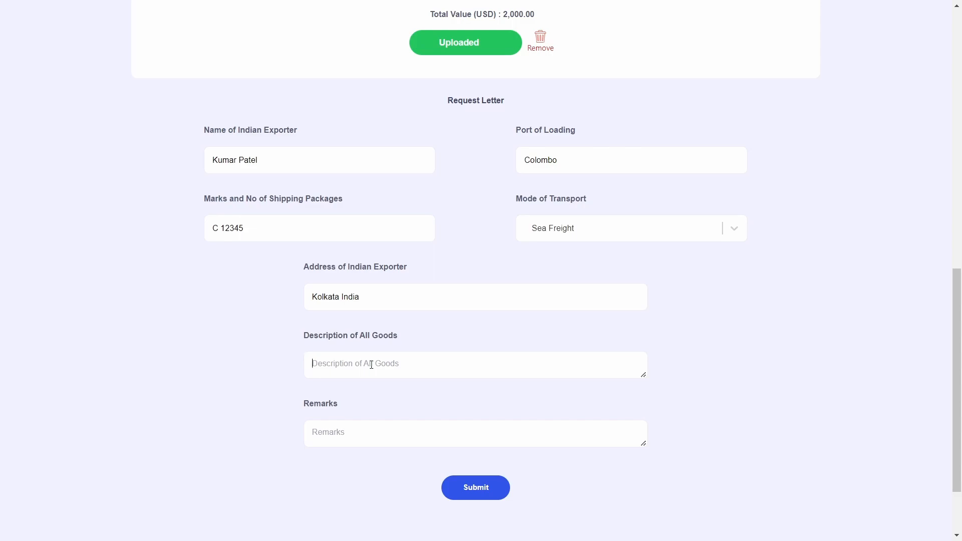
{"action": "type", "text": "Shirts/Trousers"}
{"action": "left_click_drag", "start_coordinate": [371, 365], "coordinate": [306, 364]}
{"action": "left_click", "coordinate": [300, 371]}
{"action": "scroll", "coordinate": [299, 371], "scroll_direction": "up", "scroll_amount": 10}
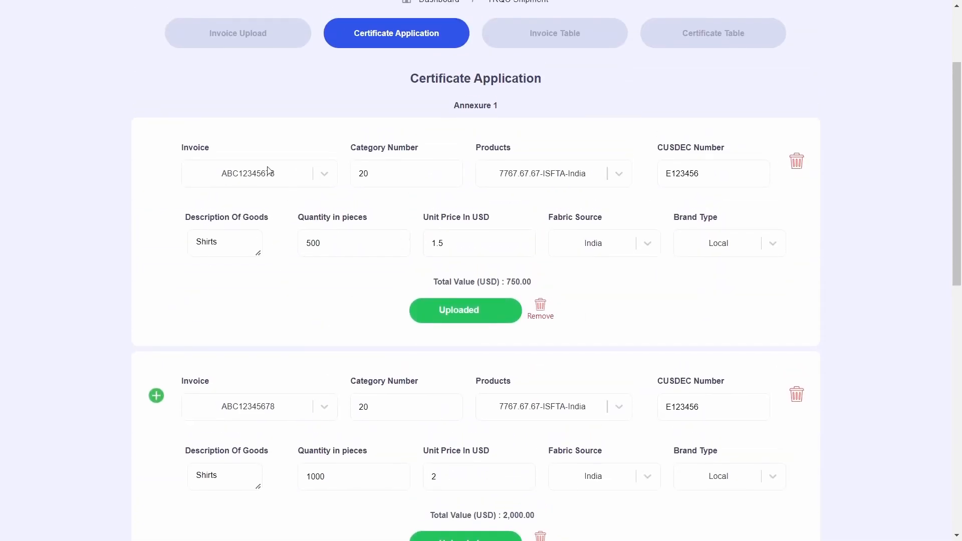
{"action": "scroll", "coordinate": [301, 212], "scroll_direction": "down", "scroll_amount": 10}
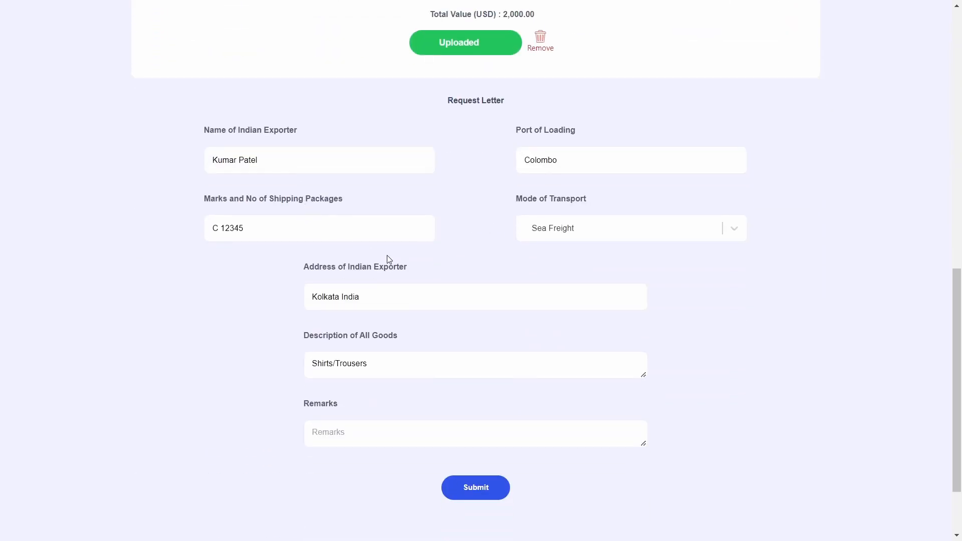
{"action": "left_click_drag", "start_coordinate": [380, 366], "coordinate": [245, 366]}
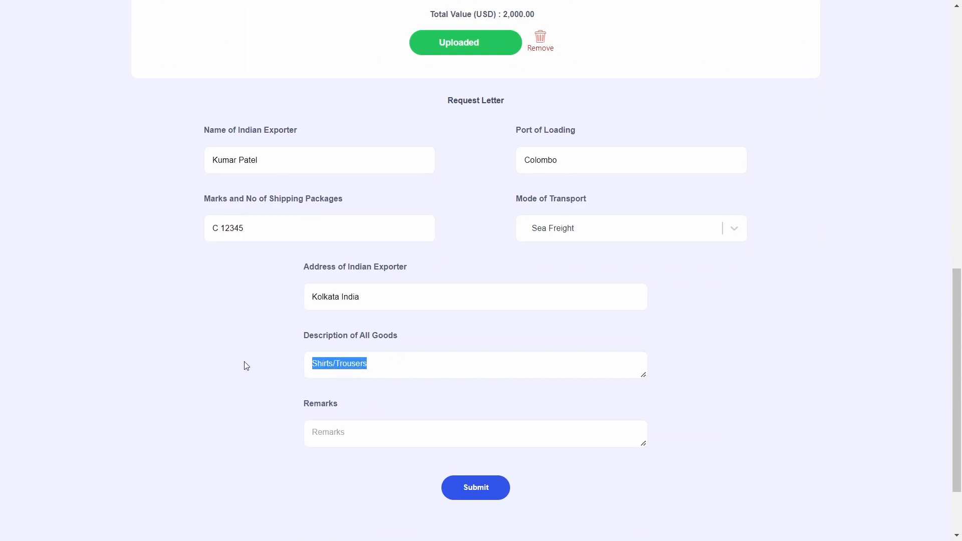
{"action": "key", "text": "BackSpace"}
{"action": "type", "text": "Shirts"}
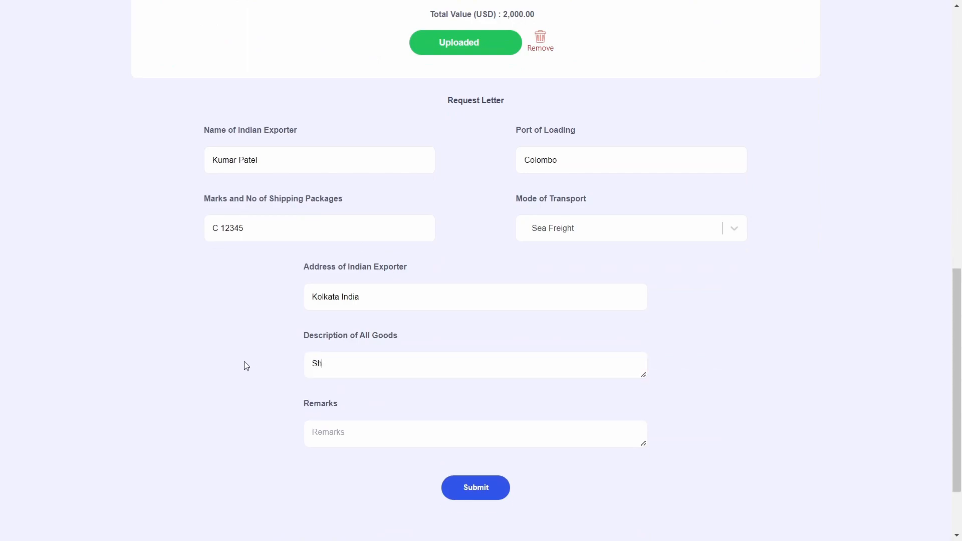
Add the remark 'Some Remark' and submit, checking totals of 1500 pieces, 3.5 and 2750
{"action": "key", "text": "Tab"}
{"action": "type", "text": "Some Remark"}
{"action": "scroll", "coordinate": [488, 431], "scroll_direction": "down", "scroll_amount": 1}
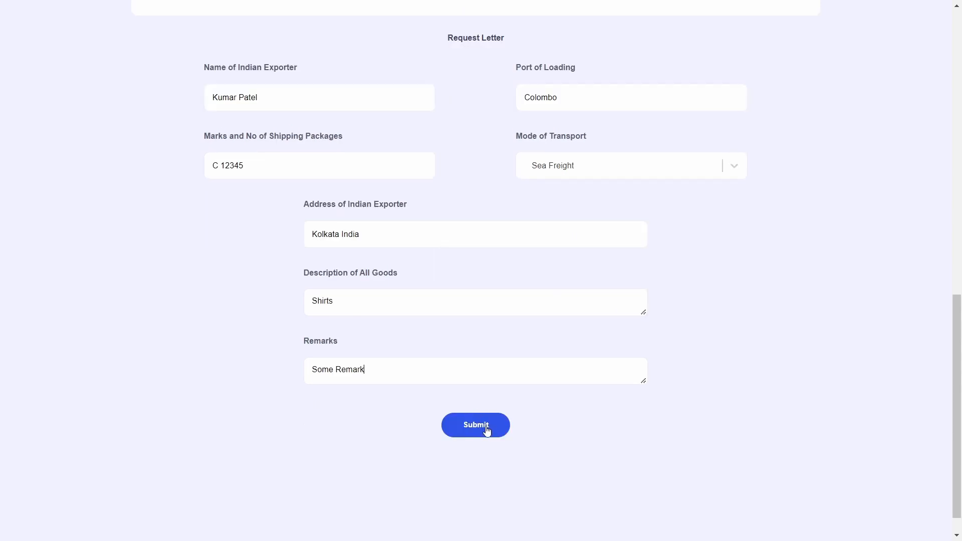
{"action": "left_click", "coordinate": [486, 426]}
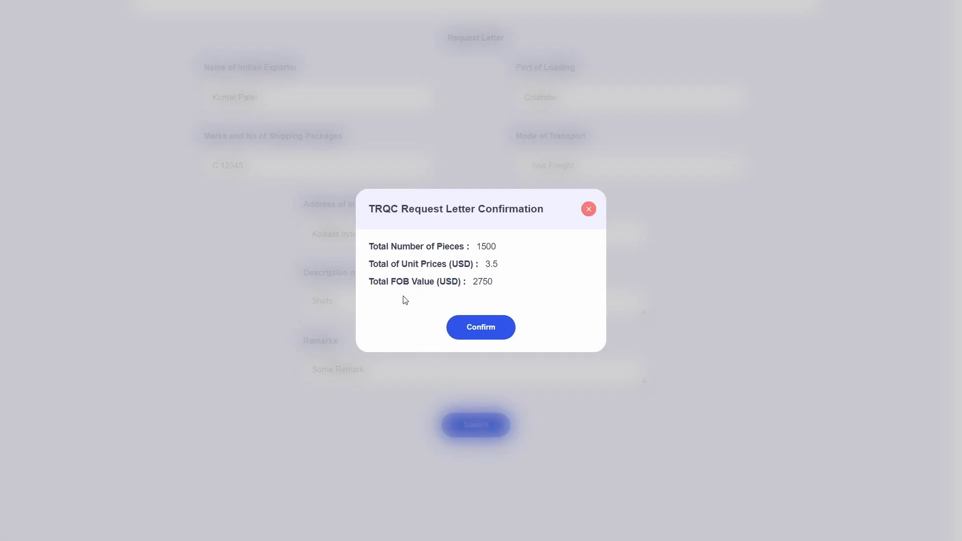
{"action": "left_click_drag", "start_coordinate": [373, 247], "coordinate": [501, 253]}
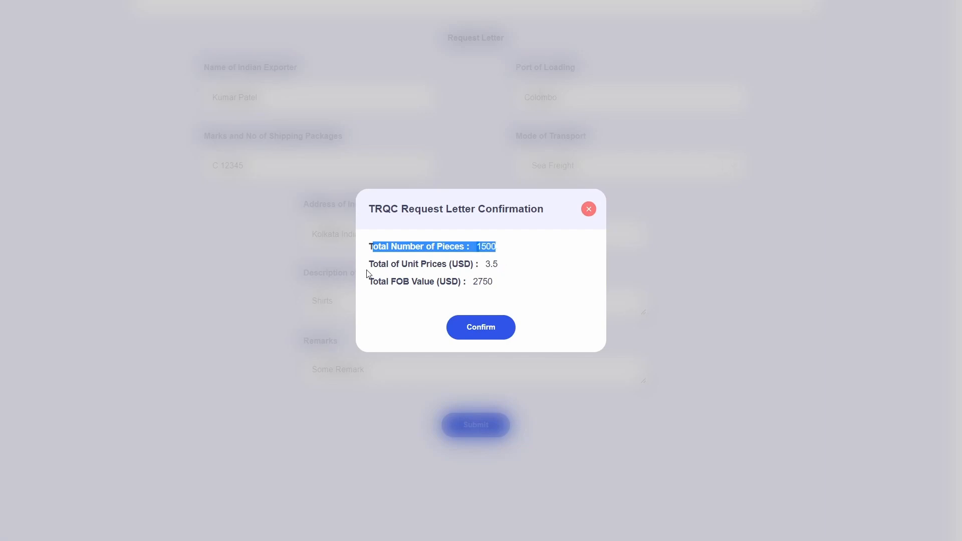
{"action": "left_click_drag", "start_coordinate": [369, 273], "coordinate": [533, 274]}
{"action": "left_click_drag", "start_coordinate": [370, 282], "coordinate": [502, 286]}
Confirm the request letter, then review the Gmail submission e-mail's heading, message and registration number
{"action": "left_click", "coordinate": [502, 327]}
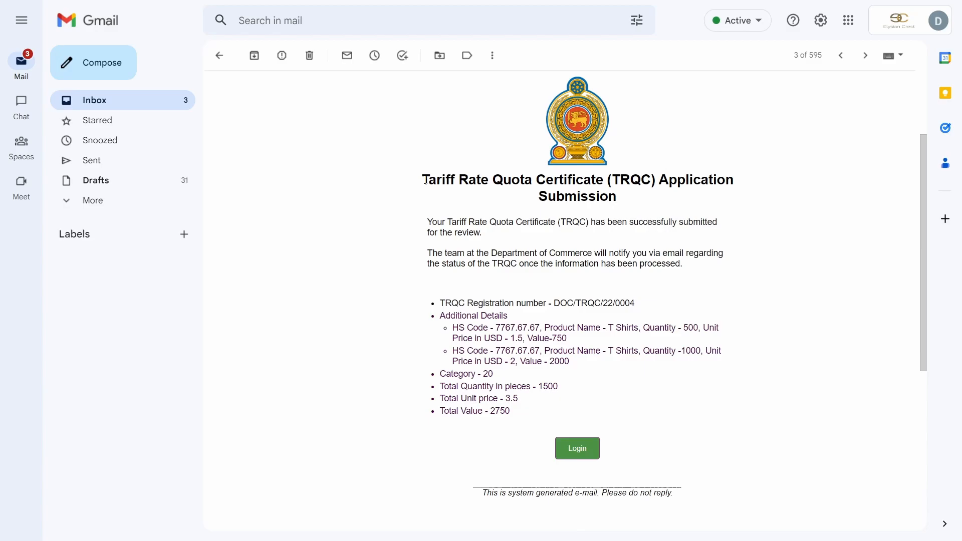
{"action": "left_click_drag", "start_coordinate": [425, 179], "coordinate": [687, 200]}
{"action": "left_click", "coordinate": [689, 218]}
{"action": "left_click_drag", "start_coordinate": [427, 222], "coordinate": [554, 254]}
{"action": "left_click", "coordinate": [522, 274]}
{"action": "left_click_drag", "start_coordinate": [446, 301], "coordinate": [645, 303]}
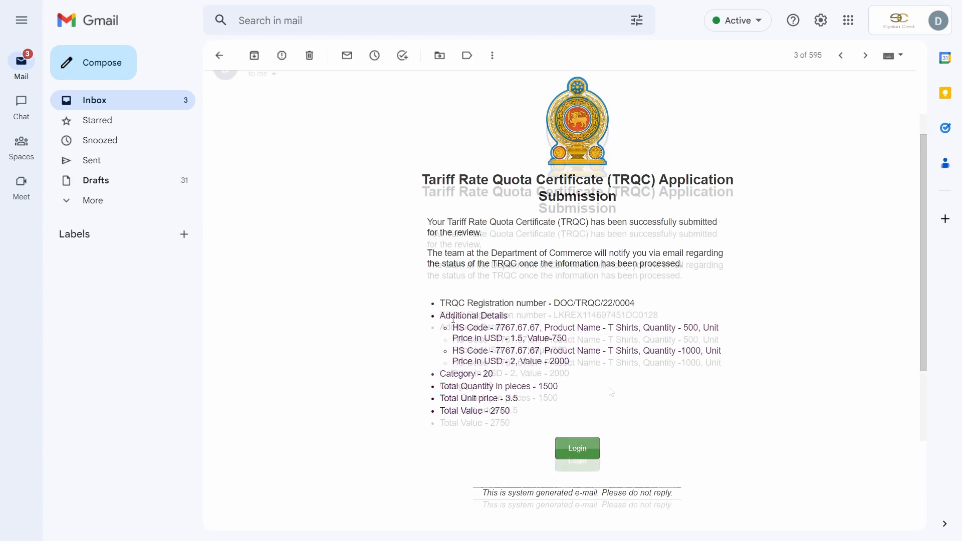
{"action": "key", "text": "alt+Tab"}
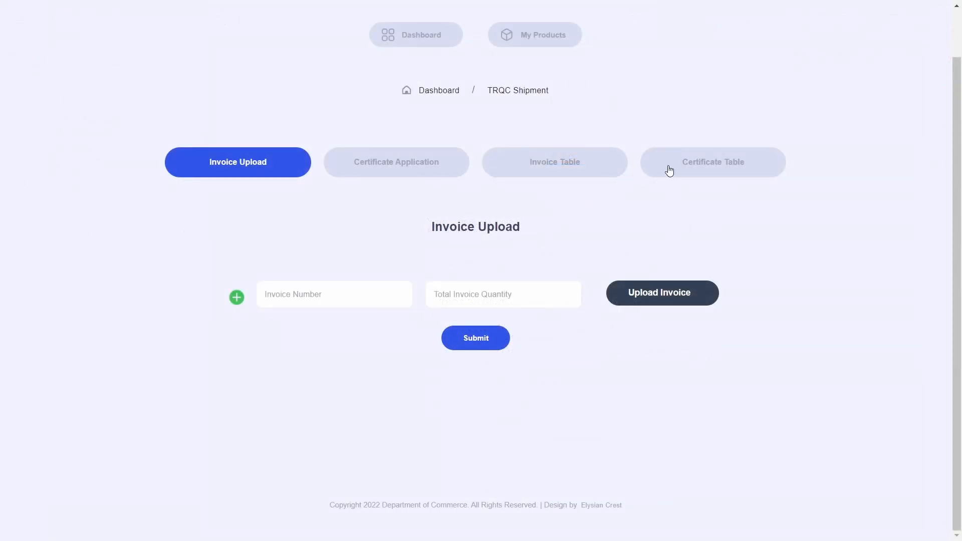
Review the Company Total Issued Quota and Company Total Balance Quota figures
{"action": "left_click", "coordinate": [669, 171]}
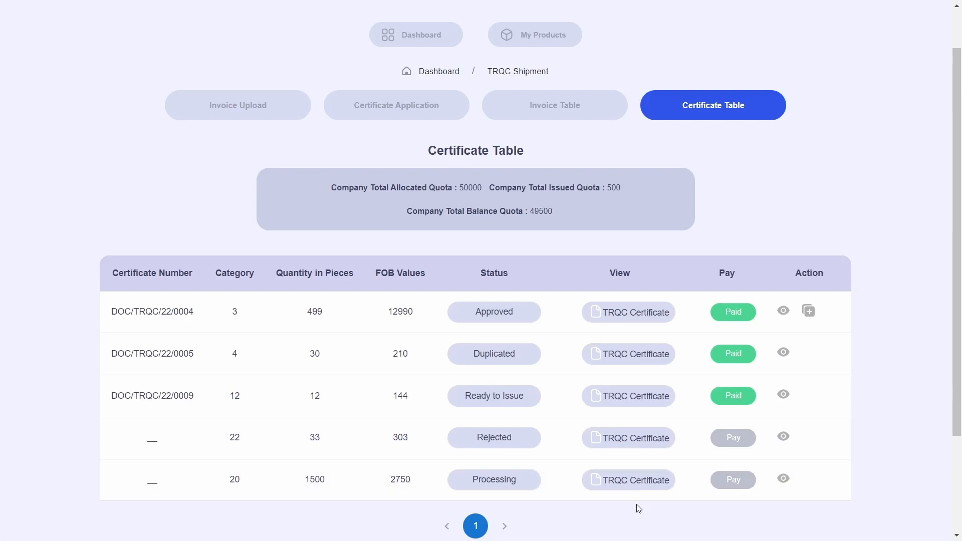
{"action": "scroll", "coordinate": [639, 508], "scroll_direction": "down", "scroll_amount": 1}
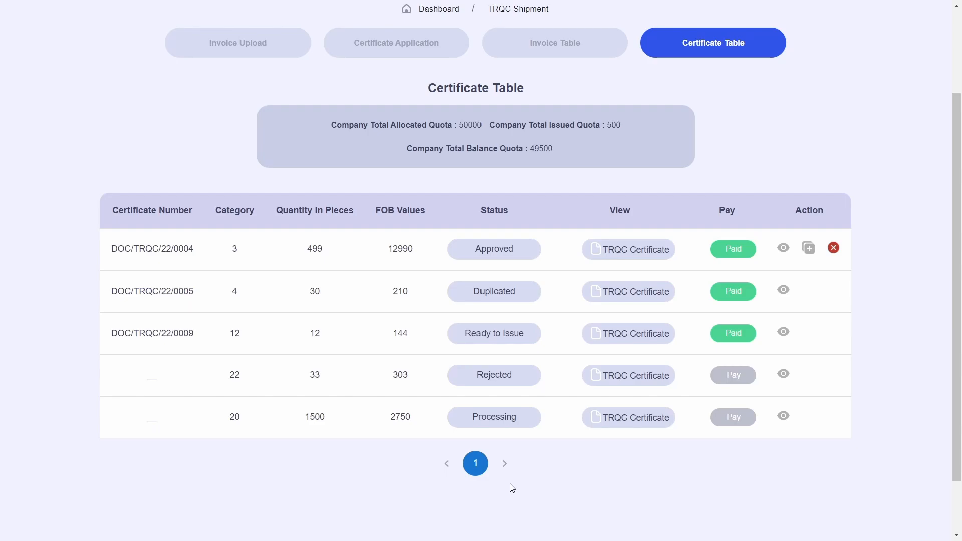
{"action": "scroll", "coordinate": [512, 489], "scroll_direction": "up", "scroll_amount": 2}
{"action": "left_click_drag", "start_coordinate": [333, 187], "coordinate": [639, 187]}
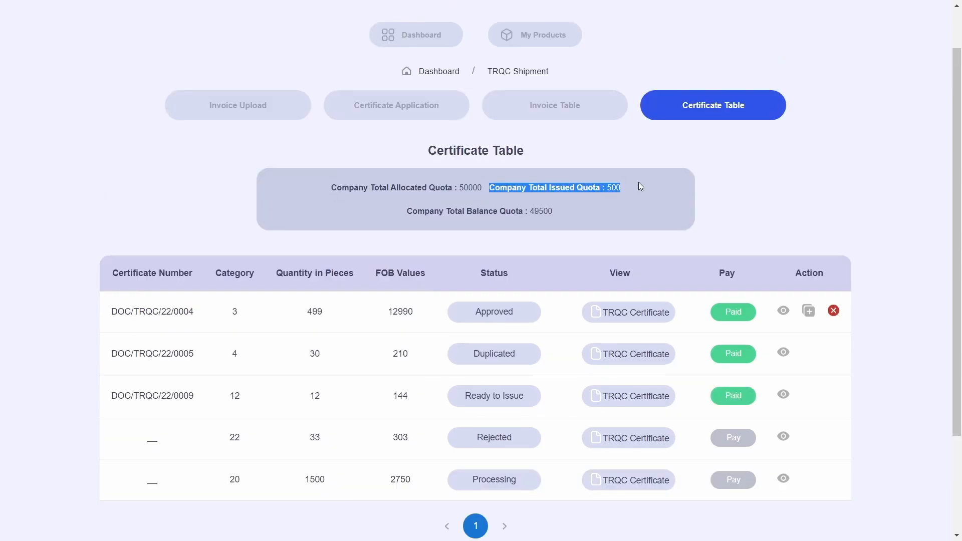
{"action": "left_click", "coordinate": [565, 198]}
{"action": "left_click_drag", "start_coordinate": [425, 211], "coordinate": [563, 215]}
{"action": "left_click", "coordinate": [563, 215]}
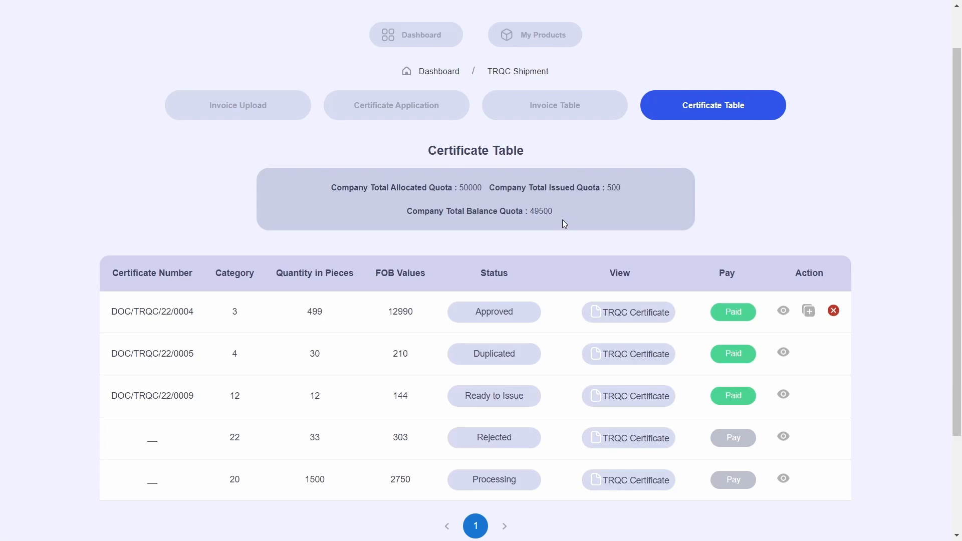
Review the certificate table's columns and 1500 quantity, then open DOC/TRQC/22/0004's certificate PDF
{"action": "scroll", "coordinate": [563, 220], "scroll_direction": "down", "scroll_amount": 1}
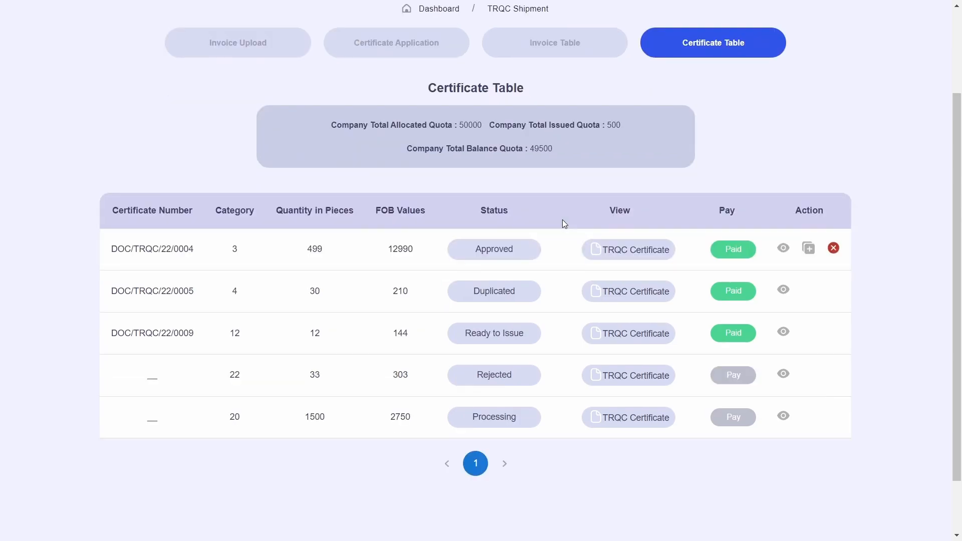
{"action": "left_click_drag", "start_coordinate": [111, 210], "coordinate": [427, 212]}
{"action": "left_click", "coordinate": [277, 211]}
{"action": "left_click", "coordinate": [350, 212]}
{"action": "left_click", "coordinate": [427, 211]}
{"action": "left_click_drag", "start_coordinate": [482, 210], "coordinate": [508, 211]}
{"action": "left_click", "coordinate": [508, 211]}
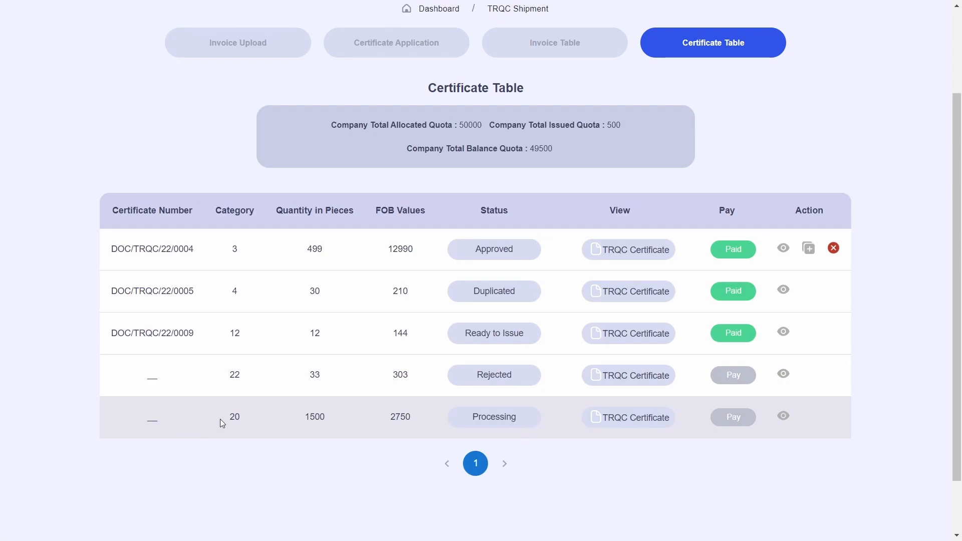
{"action": "double_click", "coordinate": [318, 419]}
{"action": "left_click", "coordinate": [395, 422]}
{"action": "left_click", "coordinate": [633, 251]}
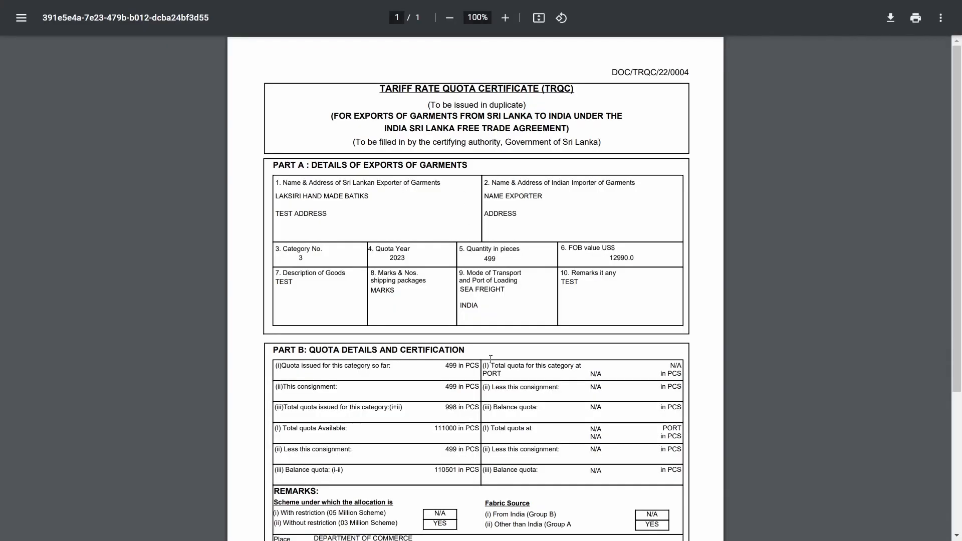
Return to the Certificate Table and view certificate DOC/TRQC/22/0004's details and TRQC number
{"action": "key", "text": "F11"}
{"action": "left_click", "coordinate": [113, 5]}
{"action": "key", "text": "F11"}
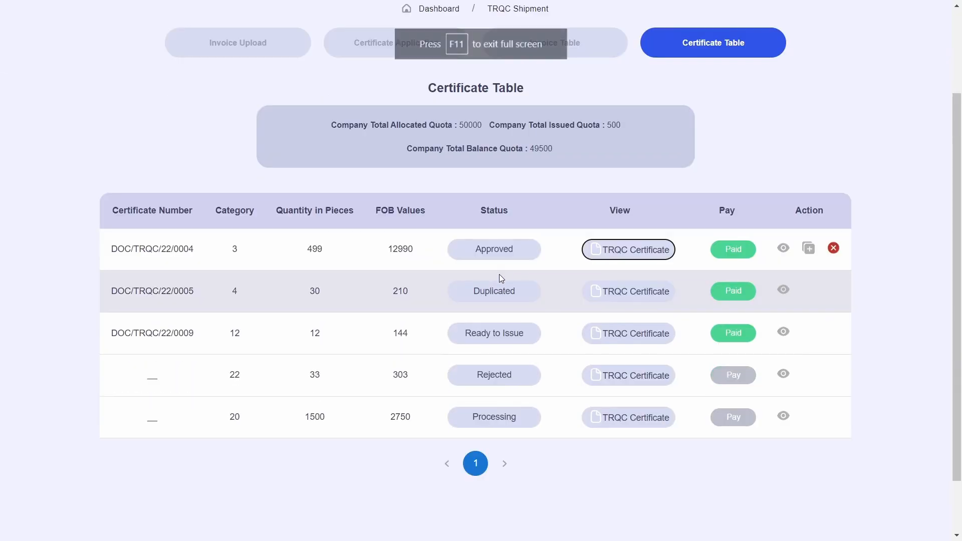
{"action": "left_click", "coordinate": [726, 218]}
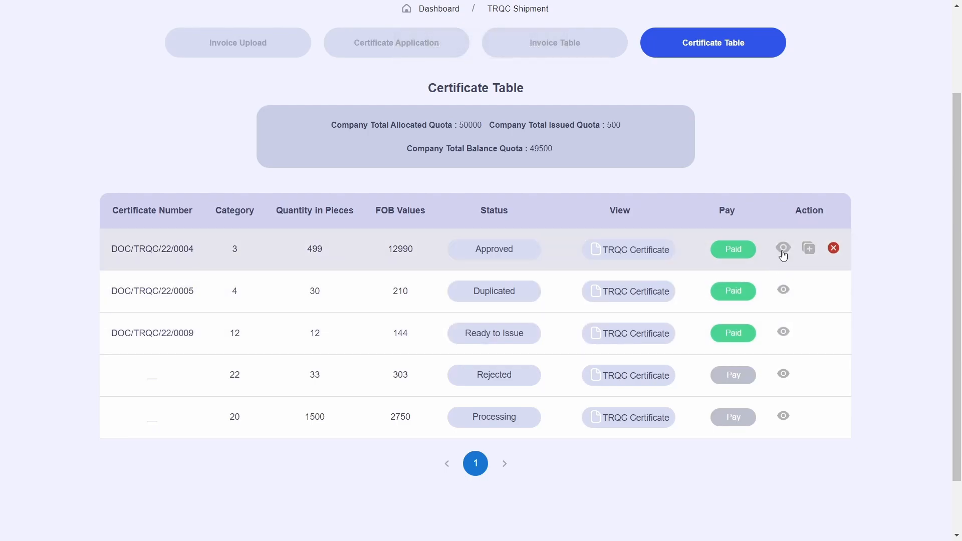
{"action": "left_click", "coordinate": [784, 249]}
{"action": "left_click_drag", "start_coordinate": [369, 256], "coordinate": [522, 256]}
{"action": "left_click", "coordinate": [534, 255]}
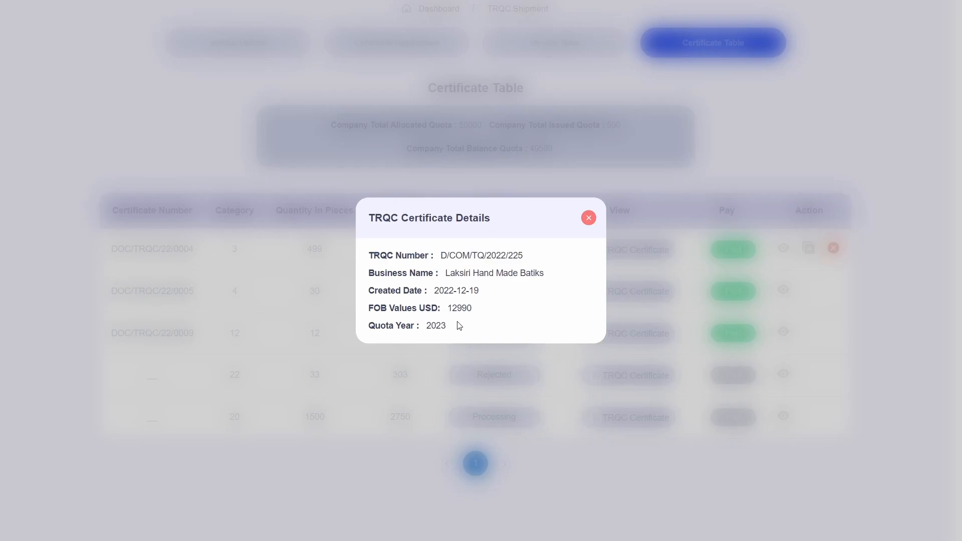
{"action": "left_click", "coordinate": [590, 220]}
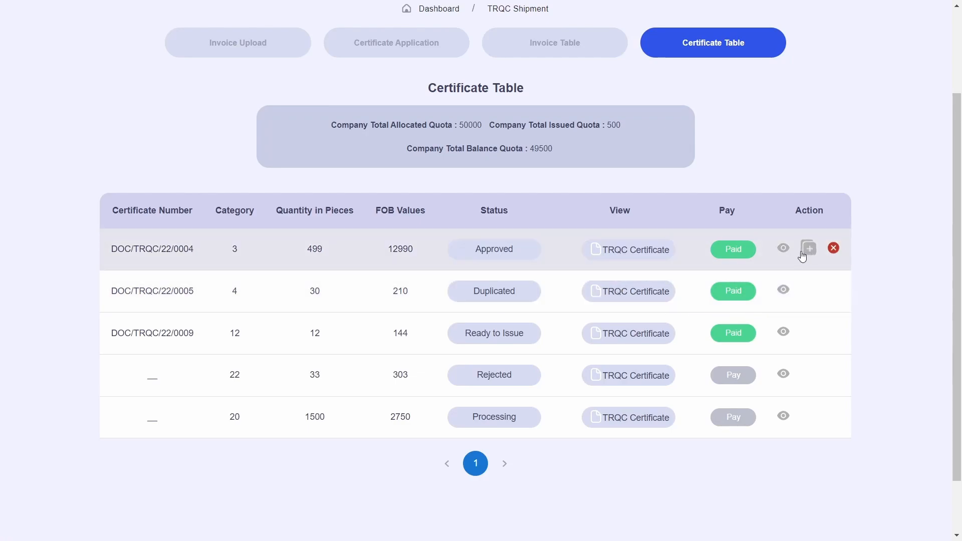
Inspect certificate 0004's cancellation and duplication request forms, closing each without submitting
{"action": "left_click", "coordinate": [833, 249]}
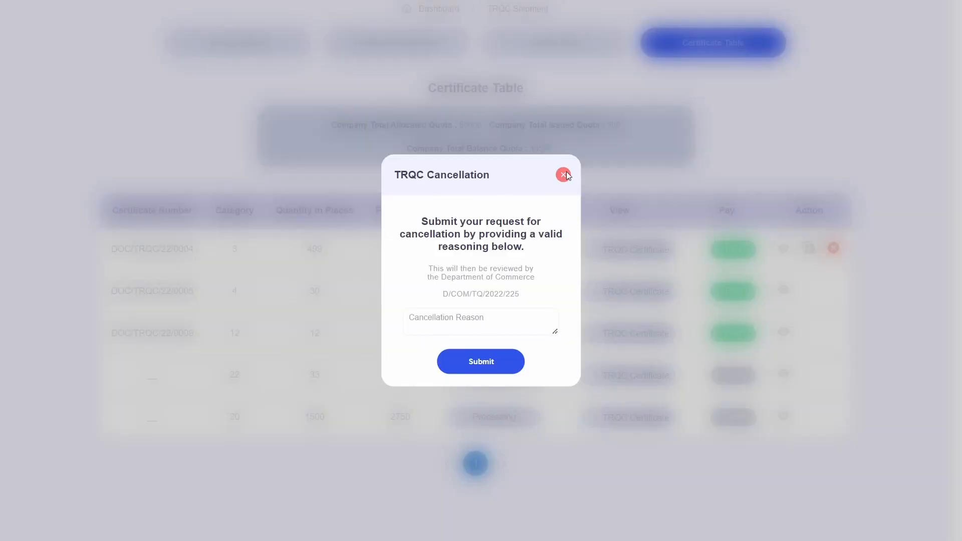
{"action": "left_click", "coordinate": [564, 175]}
{"action": "left_click", "coordinate": [816, 256]}
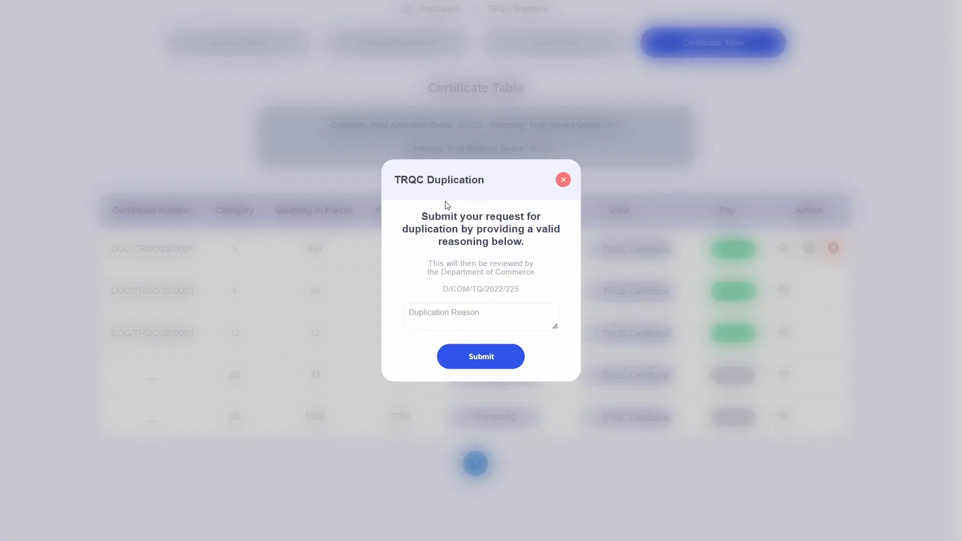
{"action": "left_click", "coordinate": [561, 184]}
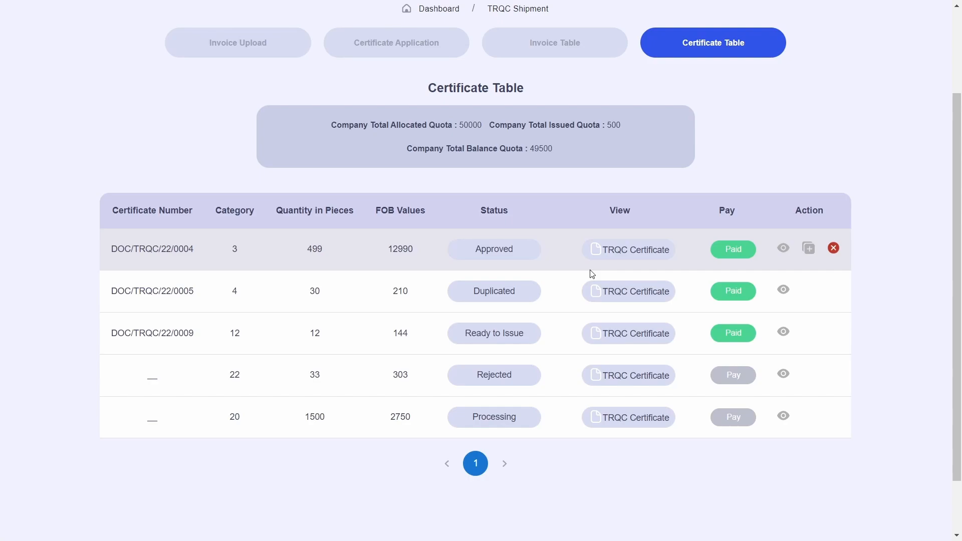
{"action": "left_click", "coordinate": [809, 249]}
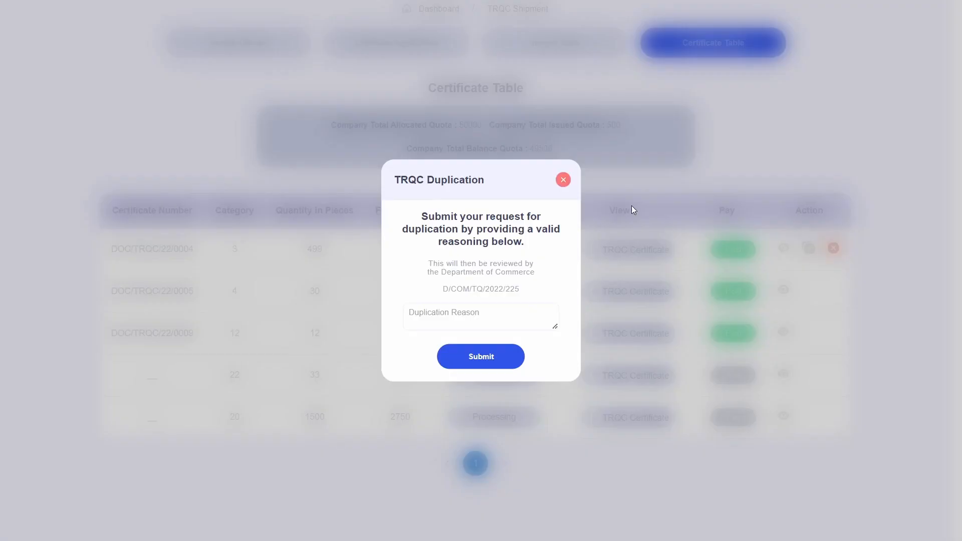
{"action": "left_click", "coordinate": [565, 179]}
{"action": "left_click", "coordinate": [834, 248]}
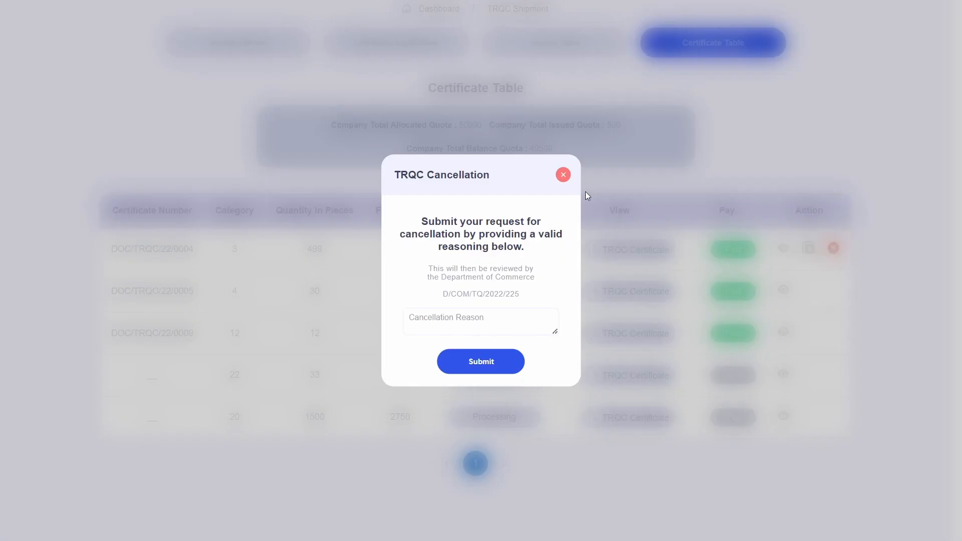
{"action": "left_click", "coordinate": [564, 175]}
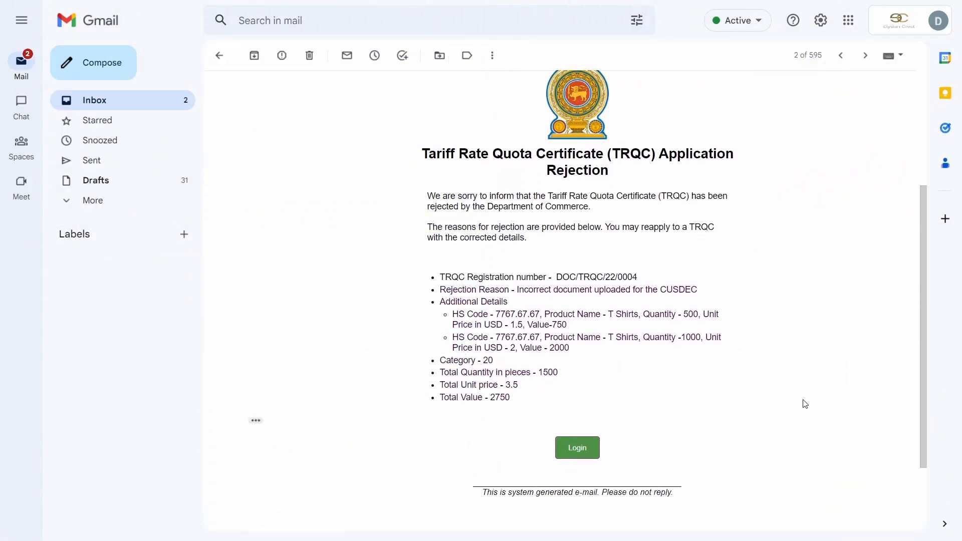
Read the TRQC rejection e-mail's intro and its Rejection Reason line
{"action": "left_click_drag", "start_coordinate": [427, 197], "coordinate": [537, 241]}
{"action": "left_click_drag", "start_coordinate": [440, 289], "coordinate": [712, 292]}
{"action": "left_click", "coordinate": [697, 293]}
{"action": "left_click_drag", "start_coordinate": [517, 290], "coordinate": [716, 291]}
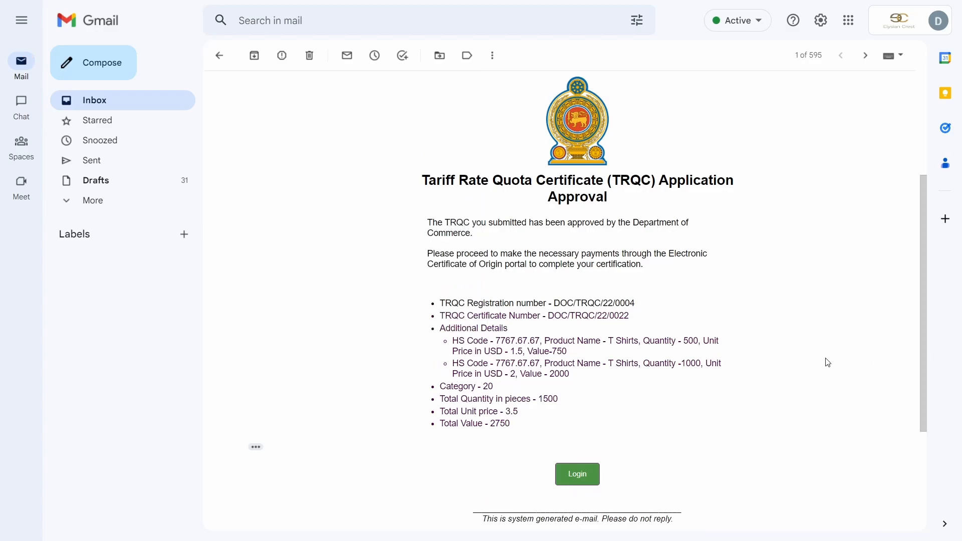
Read the approval e-mail's first paragraph and its TRQC Certificate Number DOC/TRQC/22/0022
{"action": "left_click_drag", "start_coordinate": [428, 223], "coordinate": [653, 264]}
{"action": "left_click", "coordinate": [654, 264]}
{"action": "left_click_drag", "start_coordinate": [445, 319], "coordinate": [643, 318]}
{"action": "left_click", "coordinate": [645, 319]}
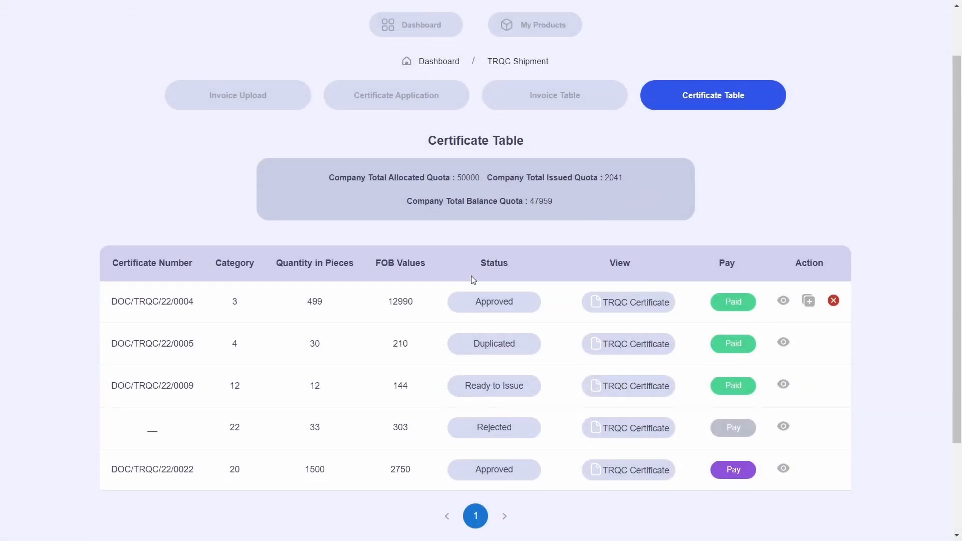
Open and scroll through the draft certificate PDF for DOC/TRQC/22/0022
{"action": "scroll", "coordinate": [155, 412], "scroll_direction": "down", "scroll_amount": 1}
{"action": "left_click_drag", "start_coordinate": [109, 410], "coordinate": [196, 412]}
{"action": "left_click", "coordinate": [196, 412]}
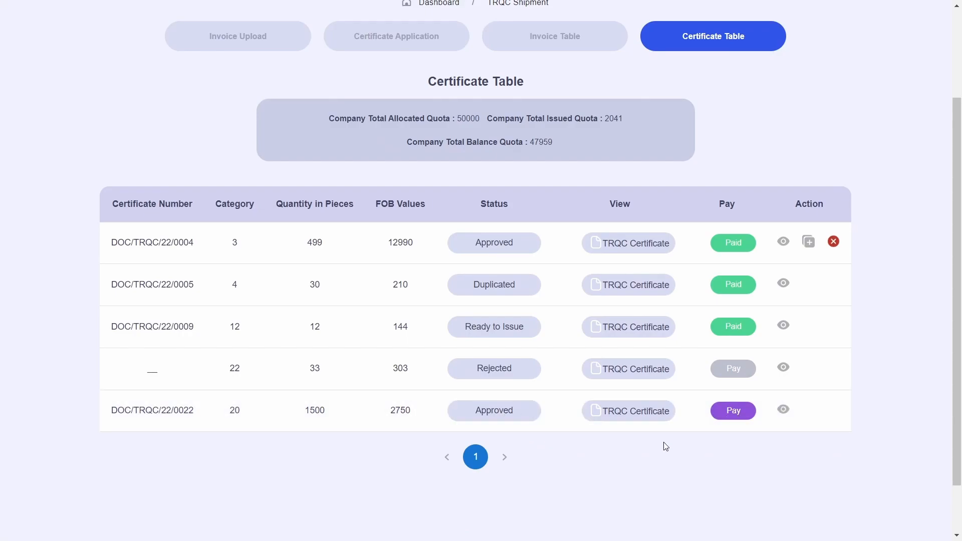
{"action": "left_click", "coordinate": [645, 414]}
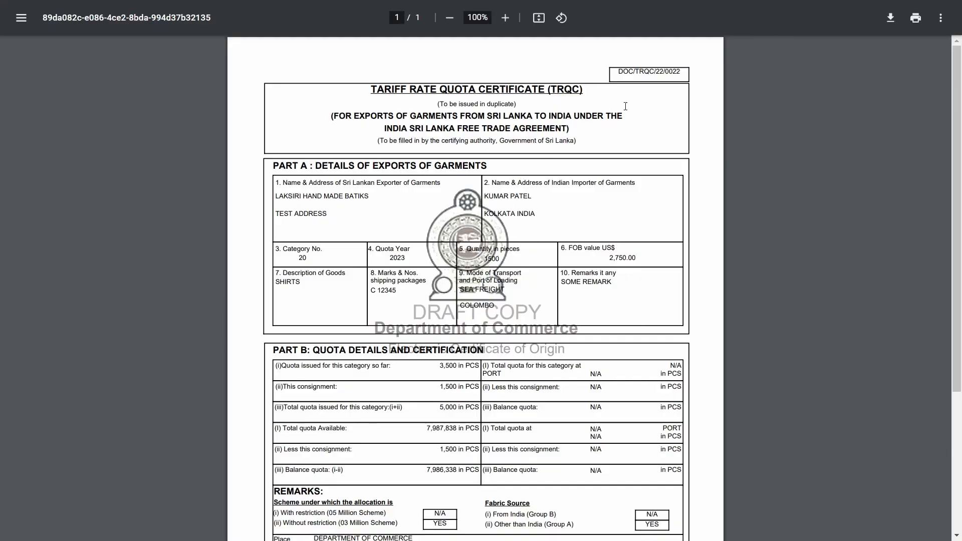
{"action": "scroll", "coordinate": [666, 235], "scroll_direction": "down", "scroll_amount": 4}
{"action": "scroll", "coordinate": [666, 238], "scroll_direction": "up", "scroll_amount": 4}
{"action": "scroll", "coordinate": [666, 240], "scroll_direction": "up", "scroll_amount": 1}
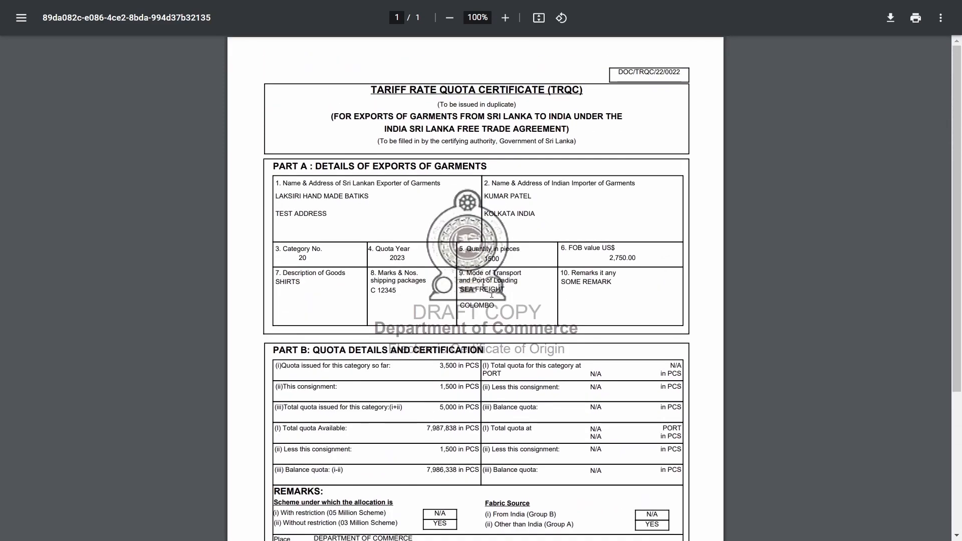
Back in the Certificate Table, start payment for DOC/TRQC/22/0022
{"action": "key", "text": "F11"}
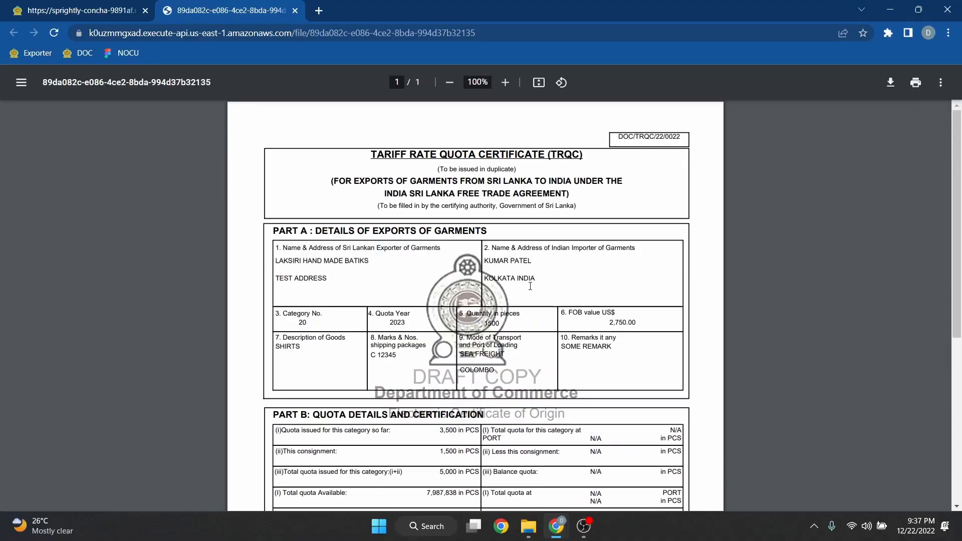
{"action": "left_click", "coordinate": [94, 13]}
{"action": "key", "text": "F11"}
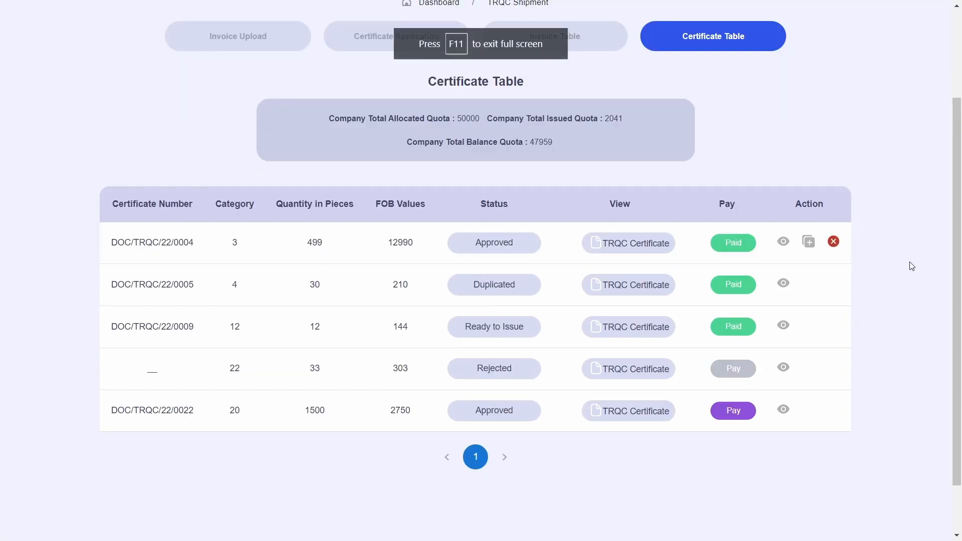
{"action": "left_click", "coordinate": [740, 418]}
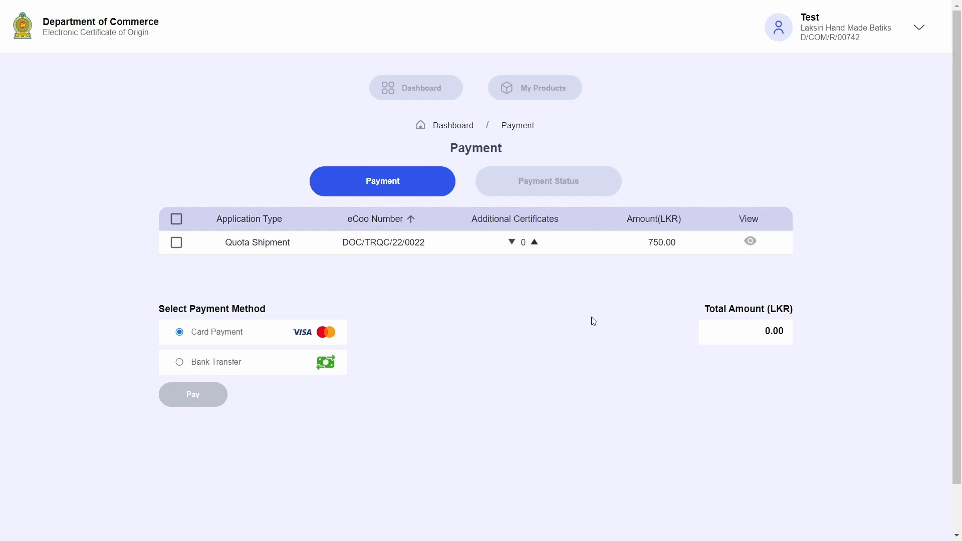
Go to payments from the exporter dashboard and check the Quota Shipment row for DOC/TRQC/22/0022
{"action": "left_click", "coordinate": [444, 95]}
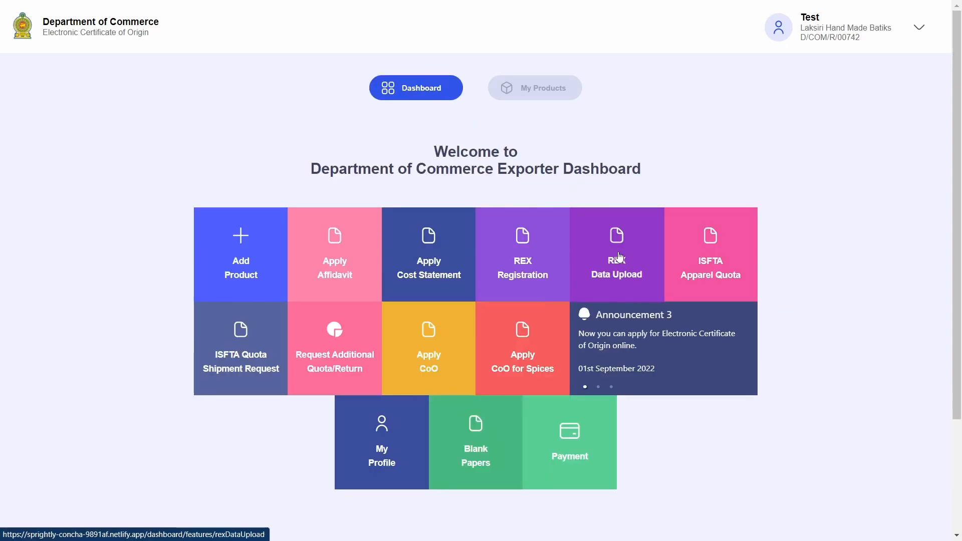
{"action": "left_click", "coordinate": [596, 467]}
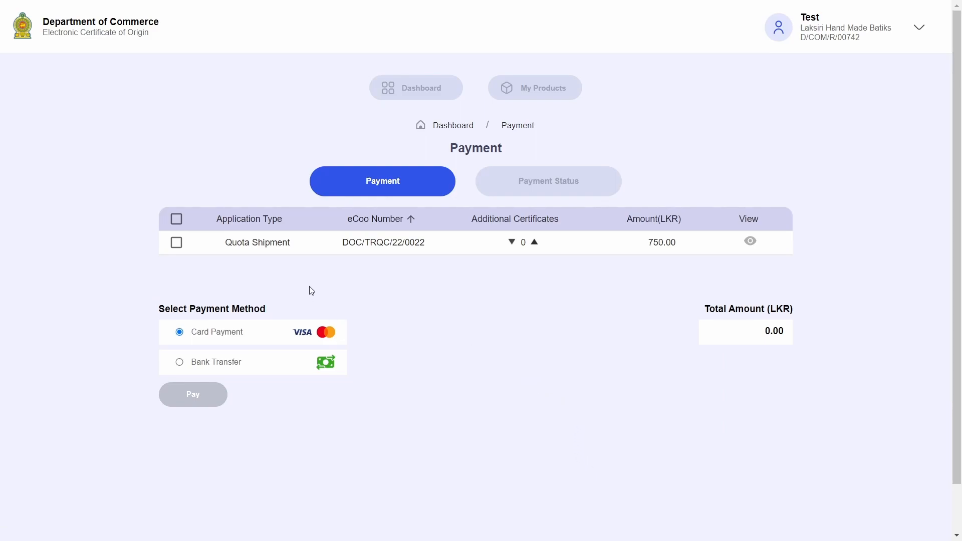
{"action": "triple_click", "coordinate": [291, 243]}
{"action": "left_click_drag", "start_coordinate": [343, 242], "coordinate": [470, 248]}
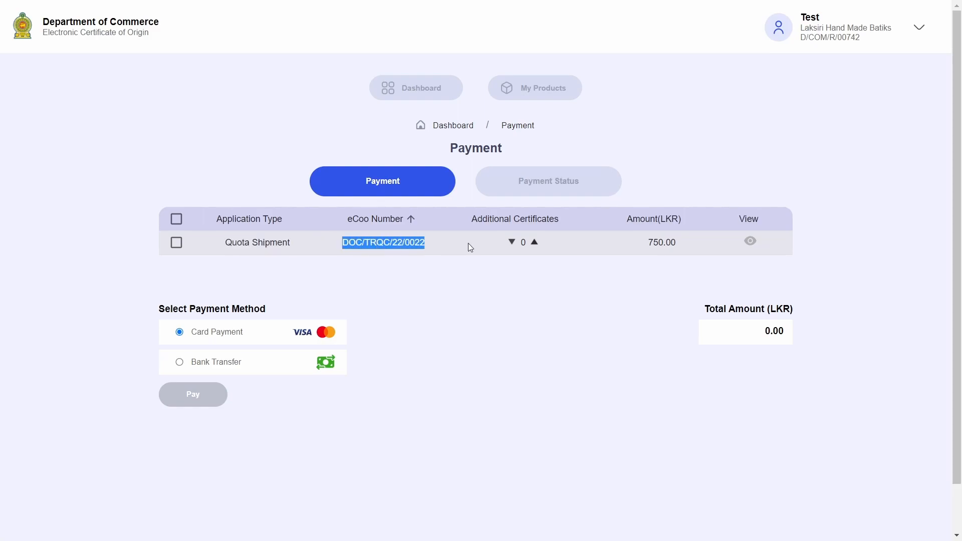
{"action": "left_click", "coordinate": [467, 244]}
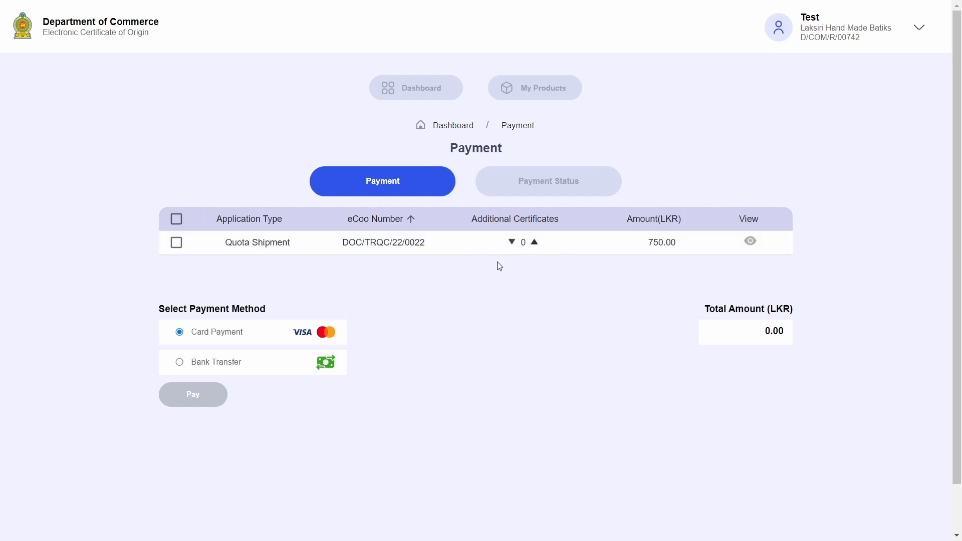
Preview the draft certificate, then tick the Quota Shipment row, bringing the total to 750.00 LKR
{"action": "left_click", "coordinate": [754, 246]}
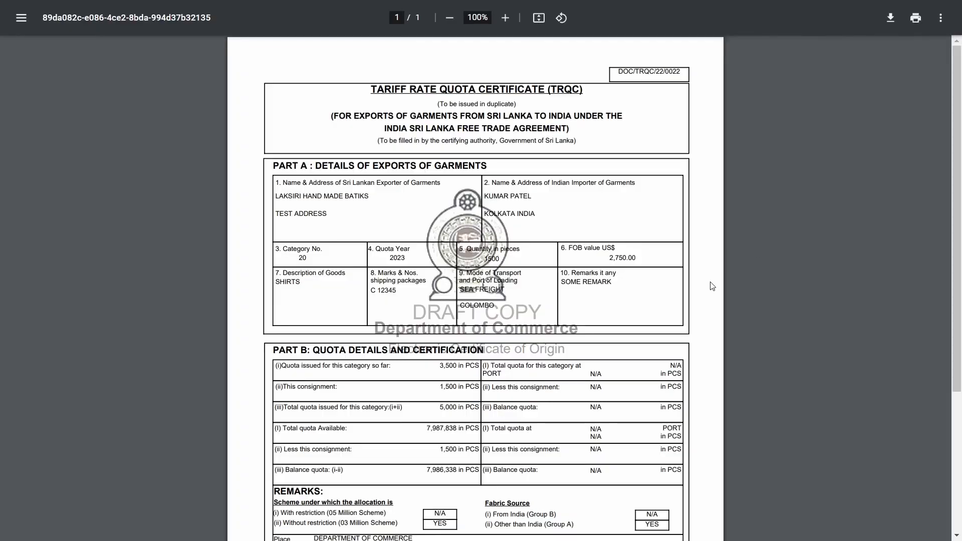
{"action": "scroll", "coordinate": [713, 283], "scroll_direction": "down", "scroll_amount": 5}
{"action": "scroll", "coordinate": [710, 296], "scroll_direction": "up", "scroll_amount": 5}
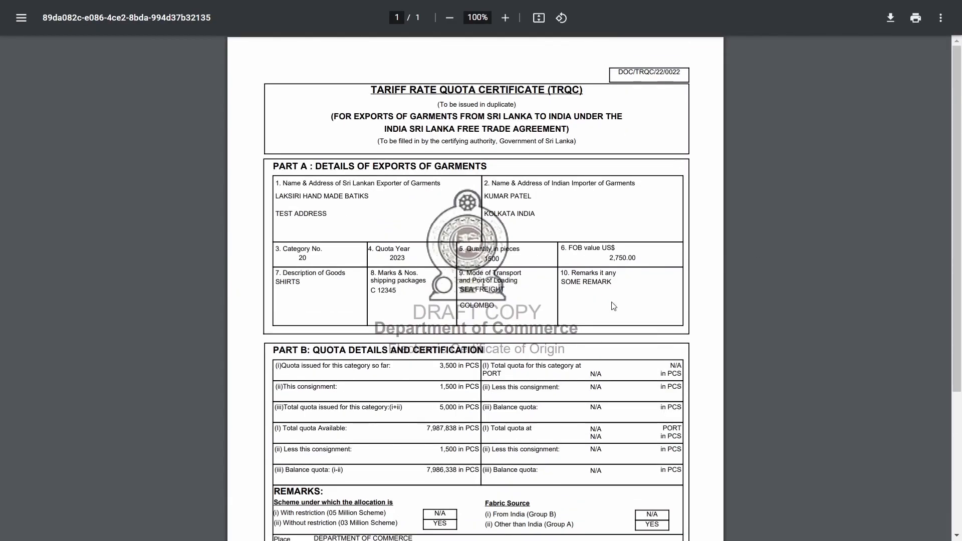
{"action": "key", "text": "F11"}
{"action": "left_click", "coordinate": [94, 4]}
{"action": "key", "text": "F11"}
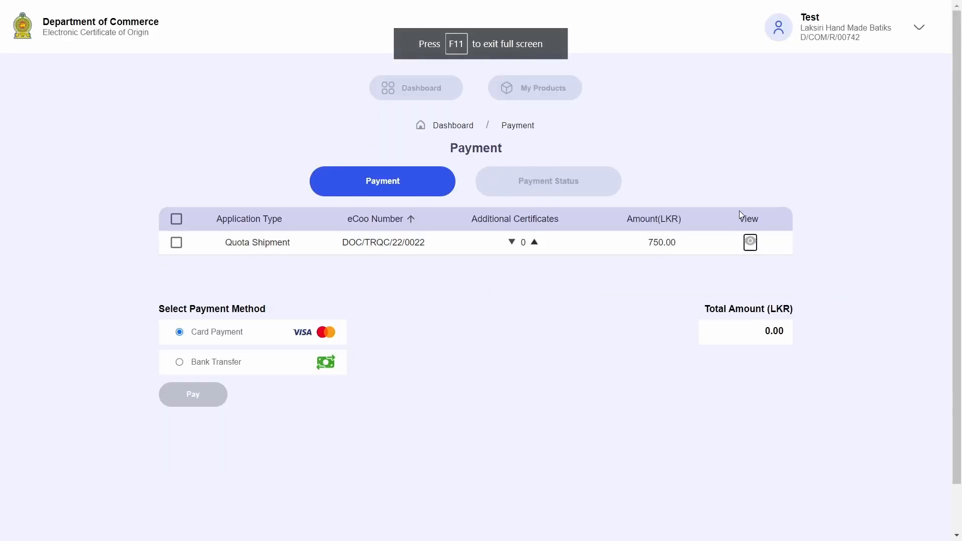
{"action": "left_click", "coordinate": [671, 290]}
{"action": "left_click", "coordinate": [176, 244]}
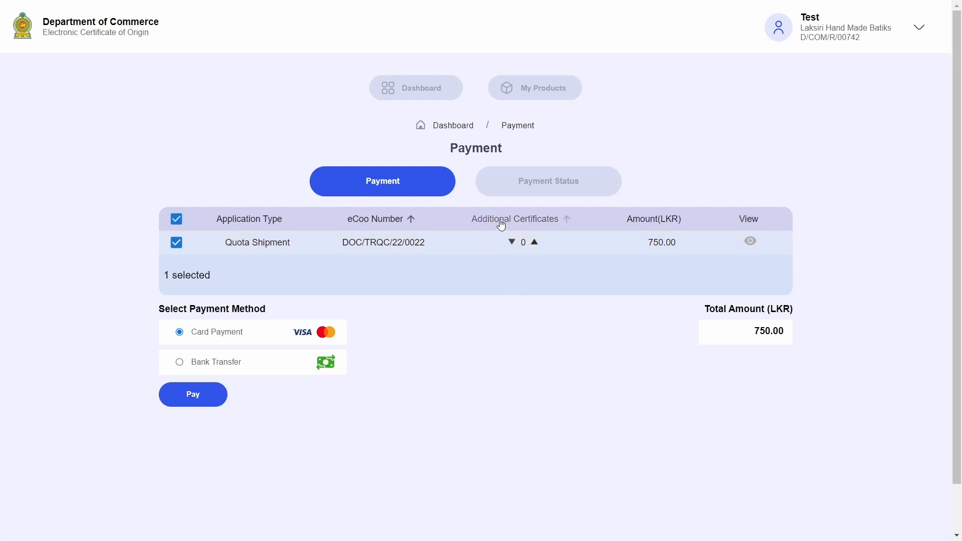
Raise the additional certificates to 3 and check the 3,000.00 total amount
{"action": "left_click", "coordinate": [536, 242]}
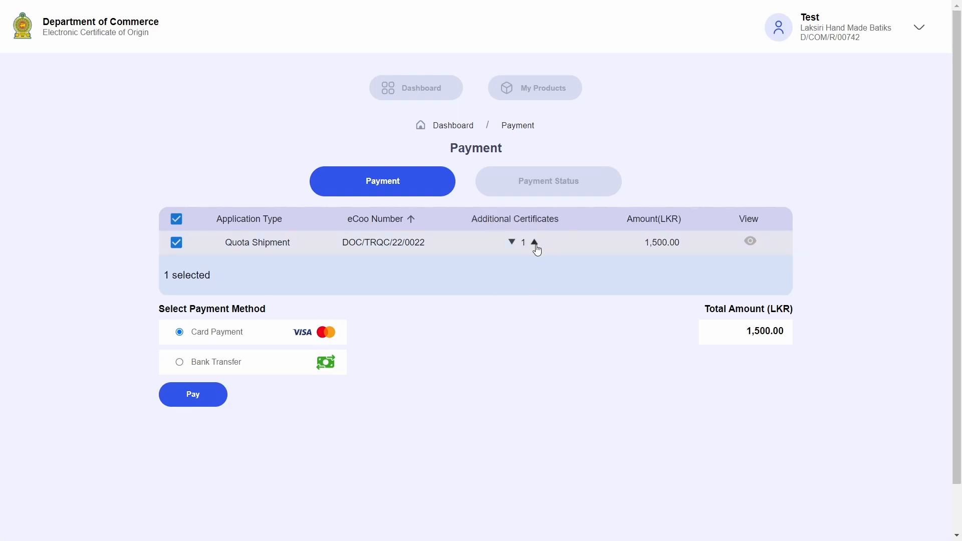
{"action": "left_click", "coordinate": [535, 243]}
{"action": "left_click", "coordinate": [535, 243]}
{"action": "left_click_drag", "start_coordinate": [747, 331], "coordinate": [810, 335]}
{"action": "left_click", "coordinate": [811, 336]}
Pay the 750.00 by bank transfer, reviewing the bank account details and the receipt upload form
{"action": "scroll", "coordinate": [413, 333], "scroll_direction": "down", "scroll_amount": 1}
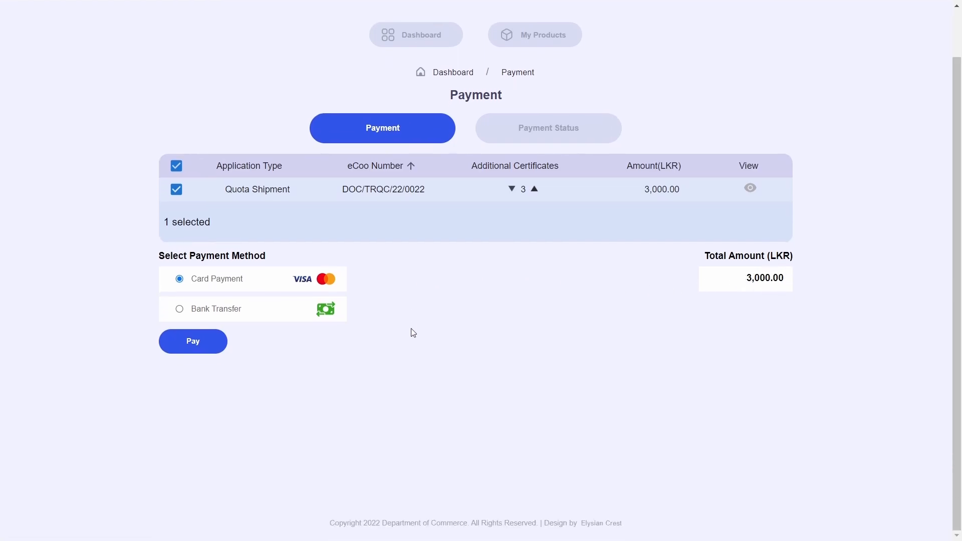
{"action": "left_click", "coordinate": [181, 312]}
{"action": "left_click", "coordinate": [180, 280]}
{"action": "left_click", "coordinate": [198, 343]}
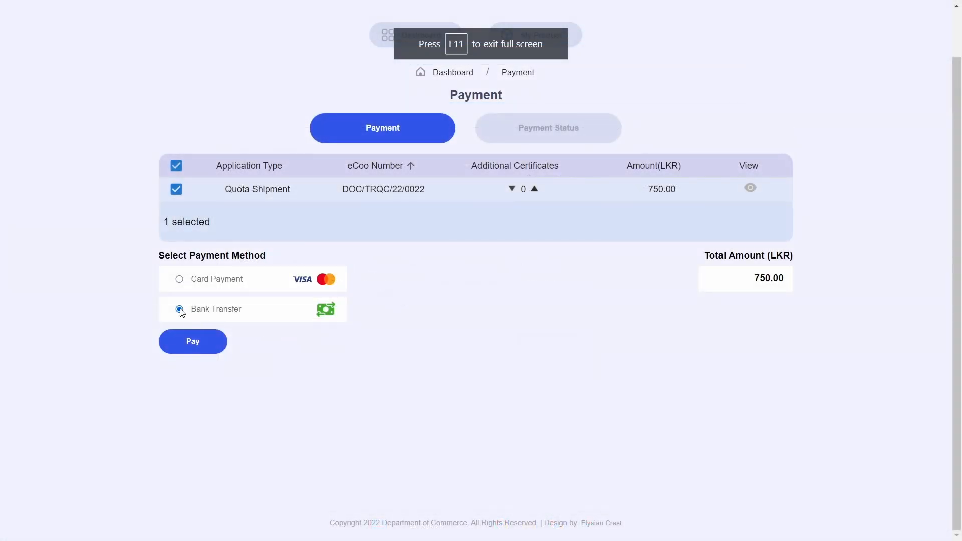
{"action": "left_click", "coordinate": [214, 338]}
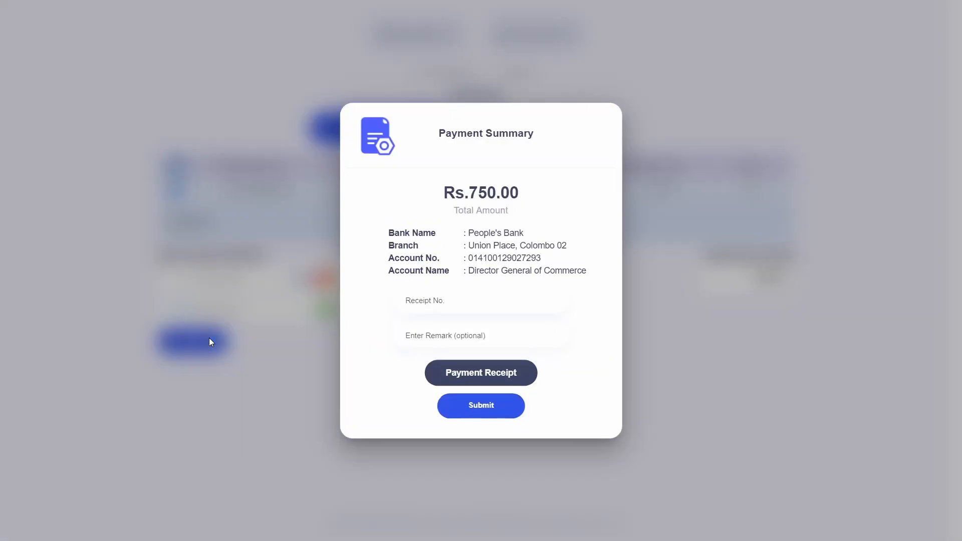
{"action": "left_click_drag", "start_coordinate": [465, 233], "coordinate": [566, 260]}
{"action": "left_click", "coordinate": [564, 279]}
{"action": "left_click", "coordinate": [481, 371]}
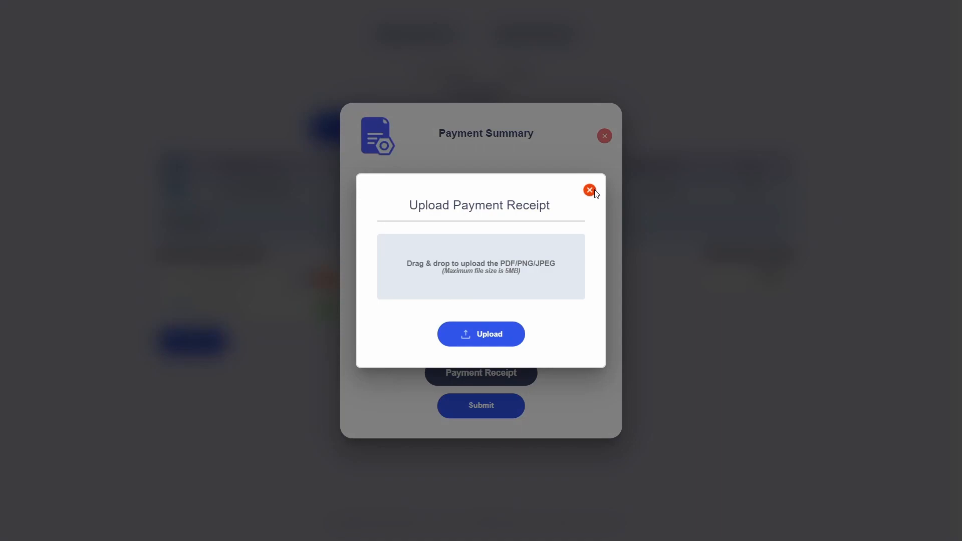
{"action": "left_click", "coordinate": [590, 190]}
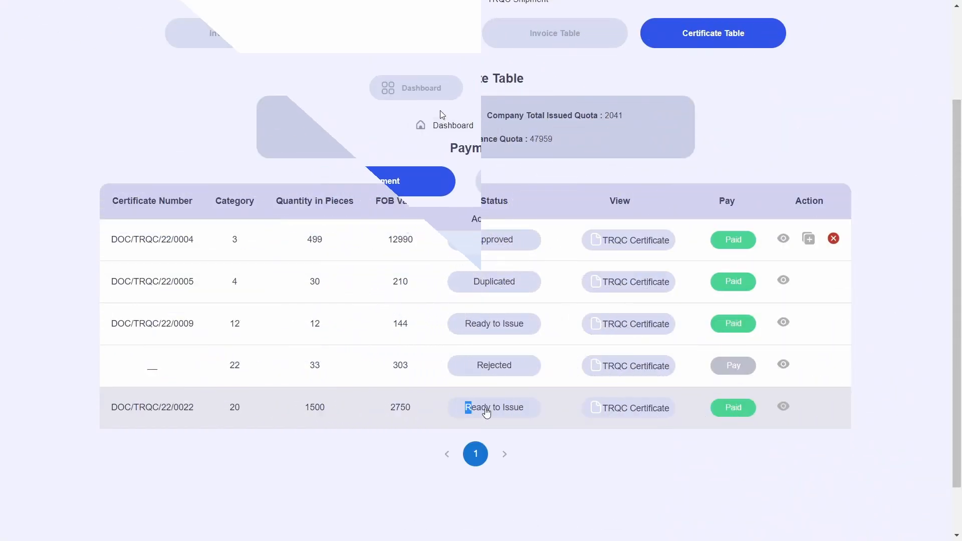
{"action": "triple_click", "coordinate": [474, 412]}
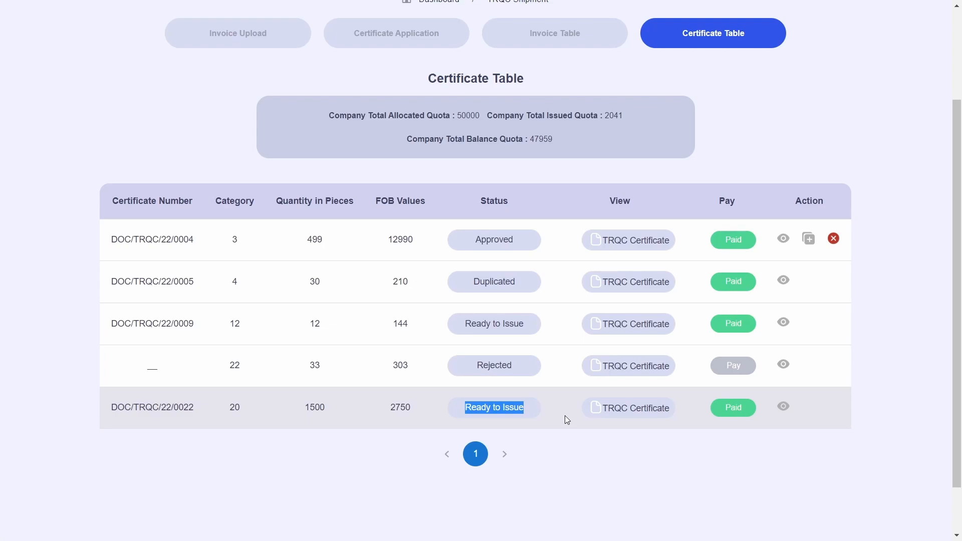
{"action": "left_click", "coordinate": [479, 419]}
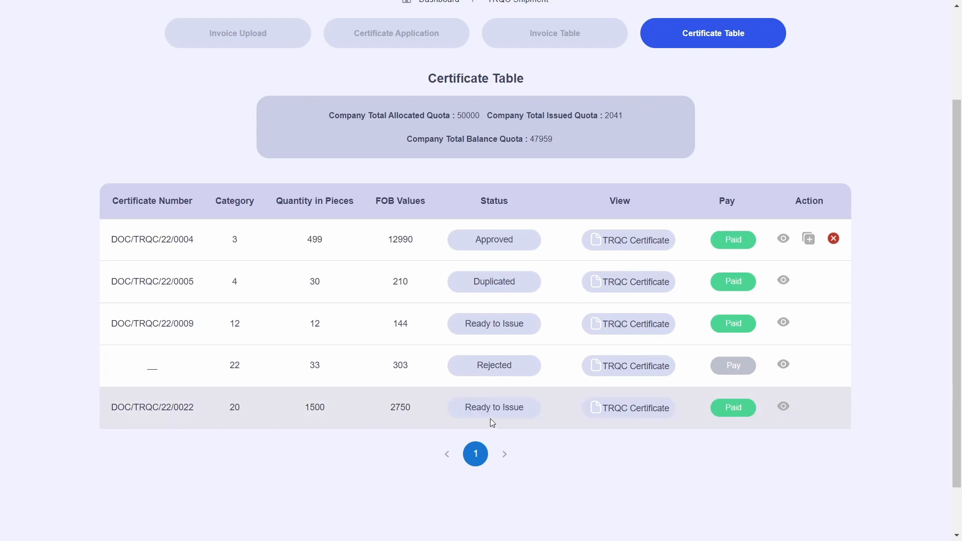
{"action": "left_click", "coordinate": [628, 417]}
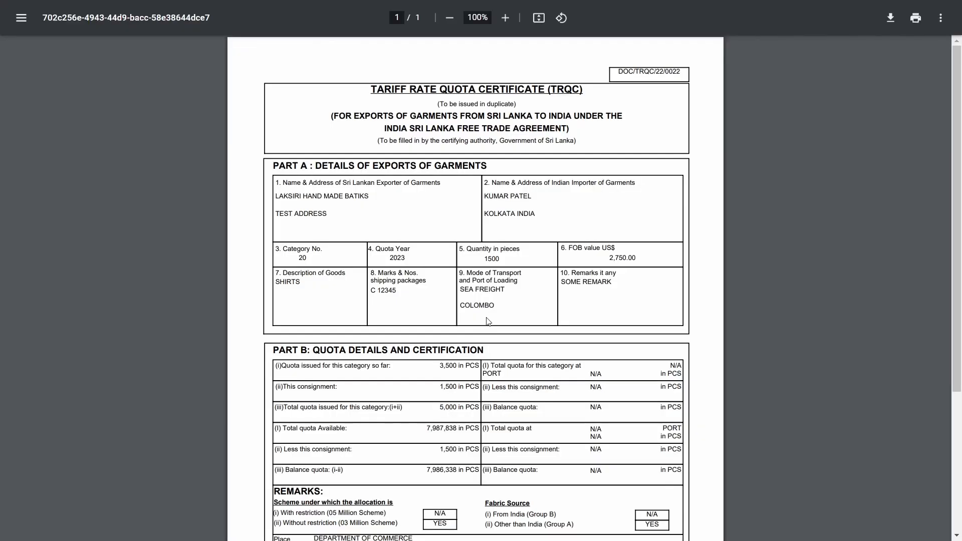
{"action": "scroll", "coordinate": [600, 371], "scroll_direction": "down", "scroll_amount": 4}
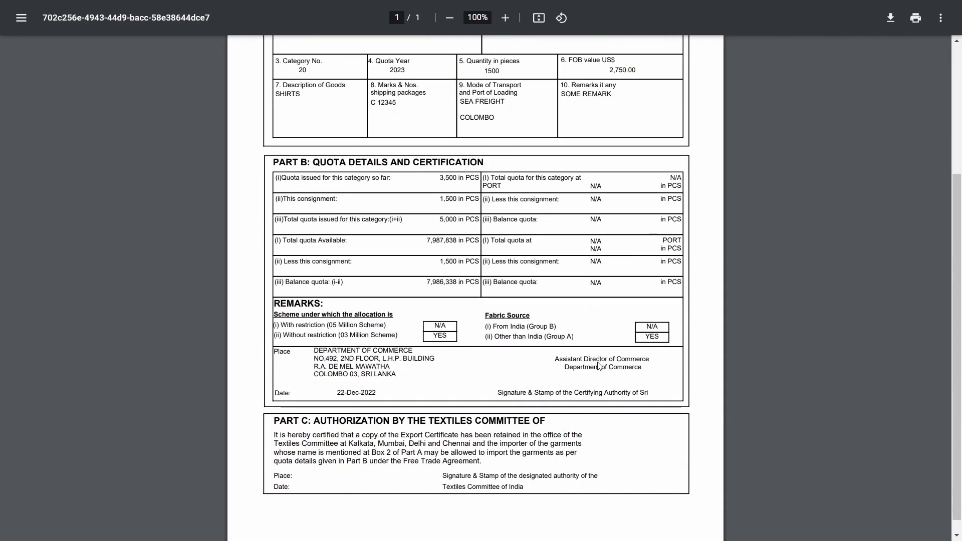
{"action": "scroll", "coordinate": [599, 382], "scroll_direction": "up", "scroll_amount": 3}
{"action": "scroll", "coordinate": [599, 383], "scroll_direction": "up", "scroll_amount": 1}
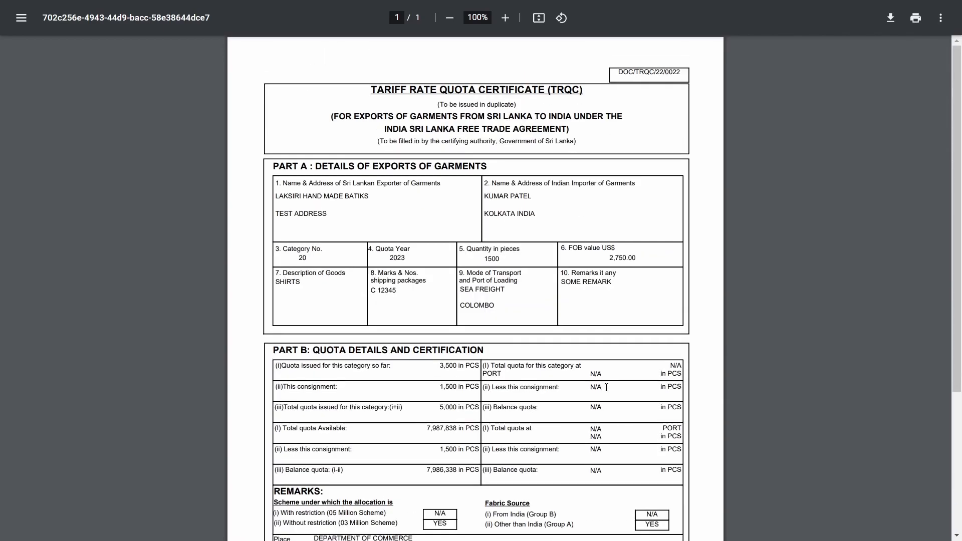
{"action": "scroll", "coordinate": [607, 387], "scroll_direction": "down", "scroll_amount": 2}
{"action": "scroll", "coordinate": [604, 387], "scroll_direction": "down", "scroll_amount": 2}
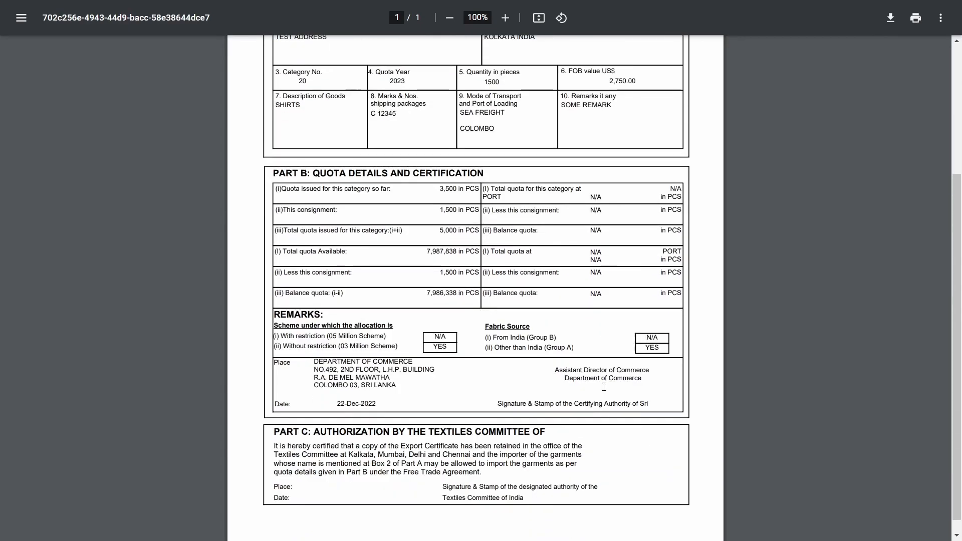
{"action": "scroll", "coordinate": [603, 389], "scroll_direction": "up", "scroll_amount": 3}
{"action": "key", "text": "F11"}
{"action": "left_click", "coordinate": [104, 5]}
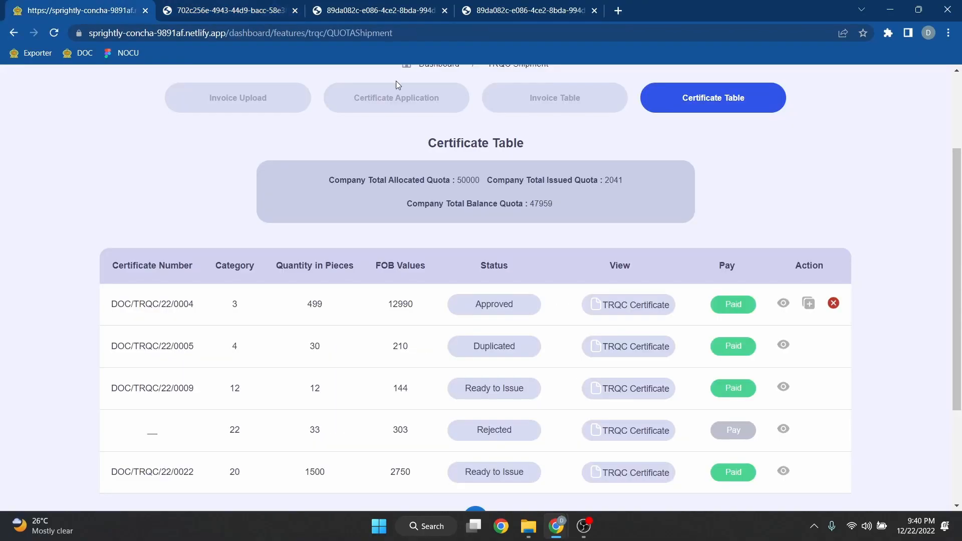
{"action": "key", "text": "F11"}
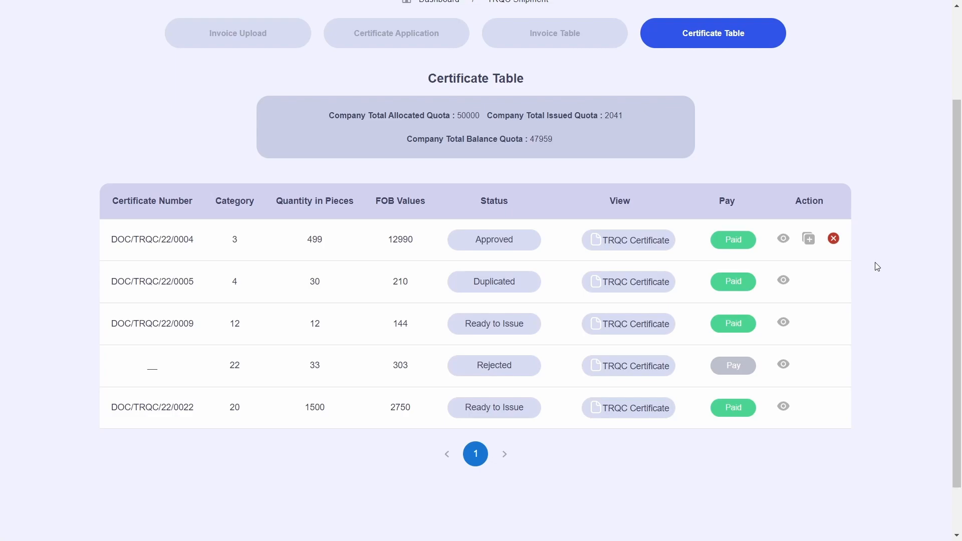
{"action": "left_click", "coordinate": [903, 272]}
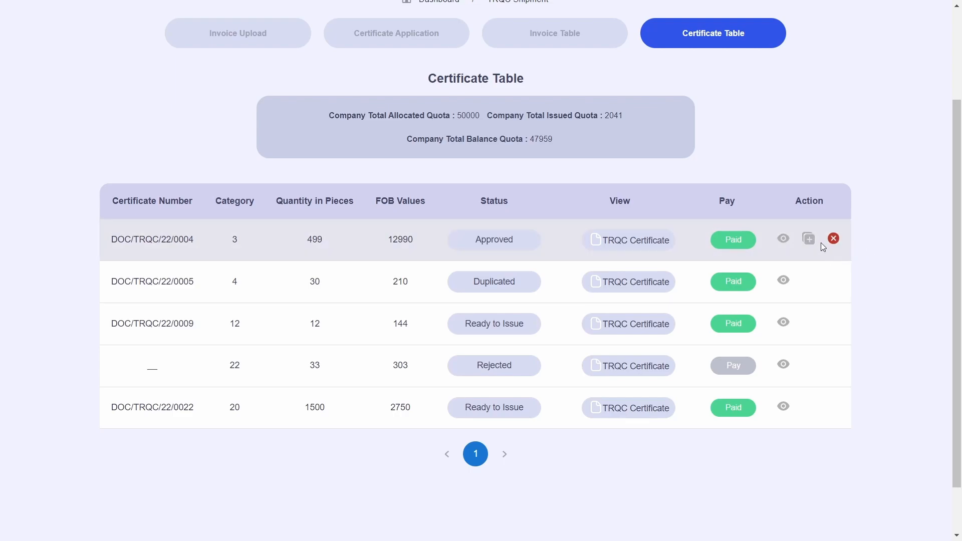
{"action": "scroll", "coordinate": [900, 275], "scroll_direction": "up", "scroll_amount": 1}
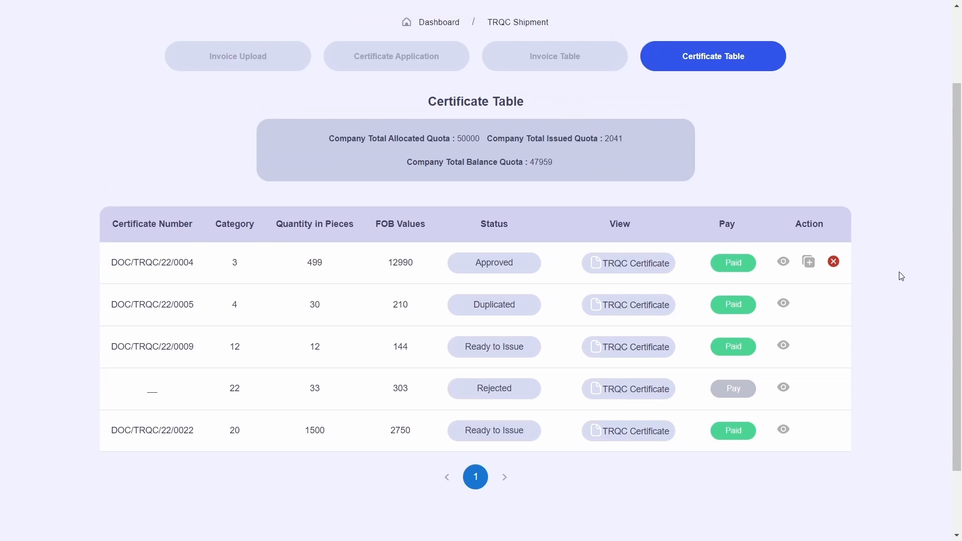
{"action": "left_click_drag", "start_coordinate": [340, 177], "coordinate": [624, 179]}
Review the Company Quota Summary (2041 issued, 47959 balance), then return to the Exporter Dashboard
{"action": "left_click", "coordinate": [628, 191]}
{"action": "left_click_drag", "start_coordinate": [450, 199], "coordinate": [558, 200]}
{"action": "left_click", "coordinate": [433, 29]}
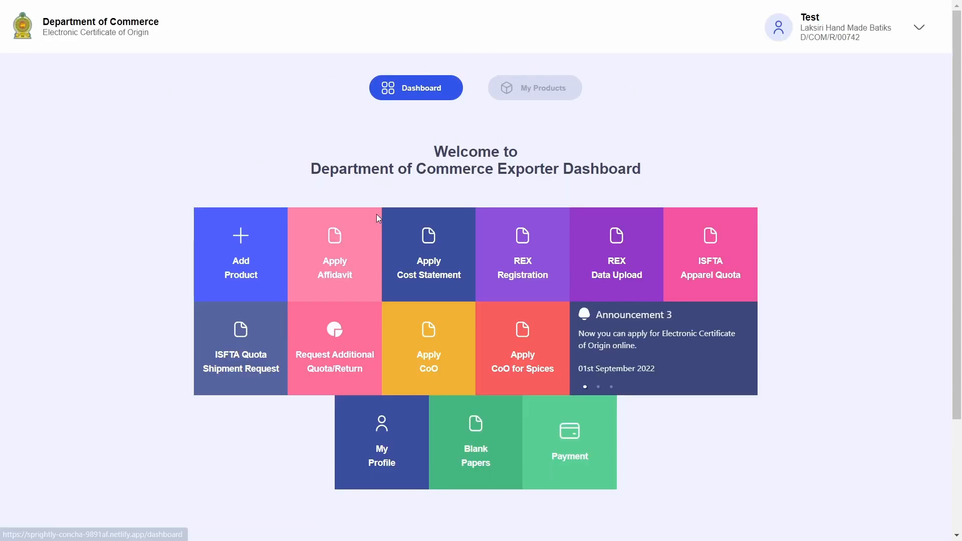
{"action": "left_click", "coordinate": [359, 333]}
{"action": "left_click", "coordinate": [627, 160]}
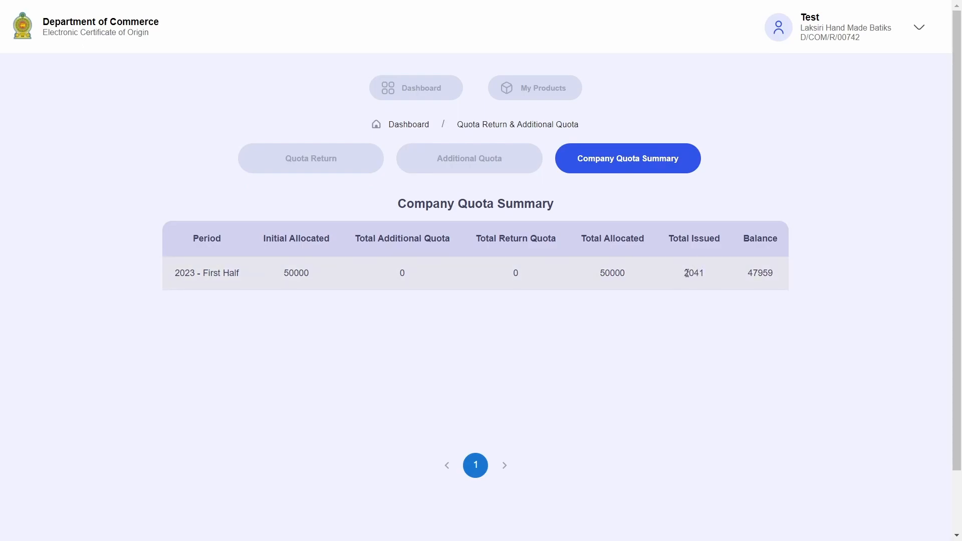
{"action": "left_click", "coordinate": [786, 277]}
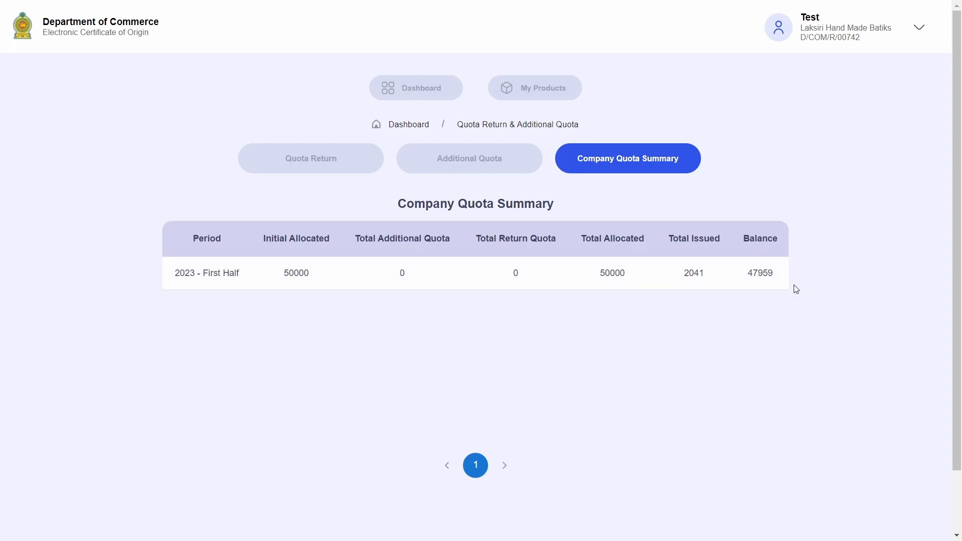
{"action": "left_click", "coordinate": [436, 99]}
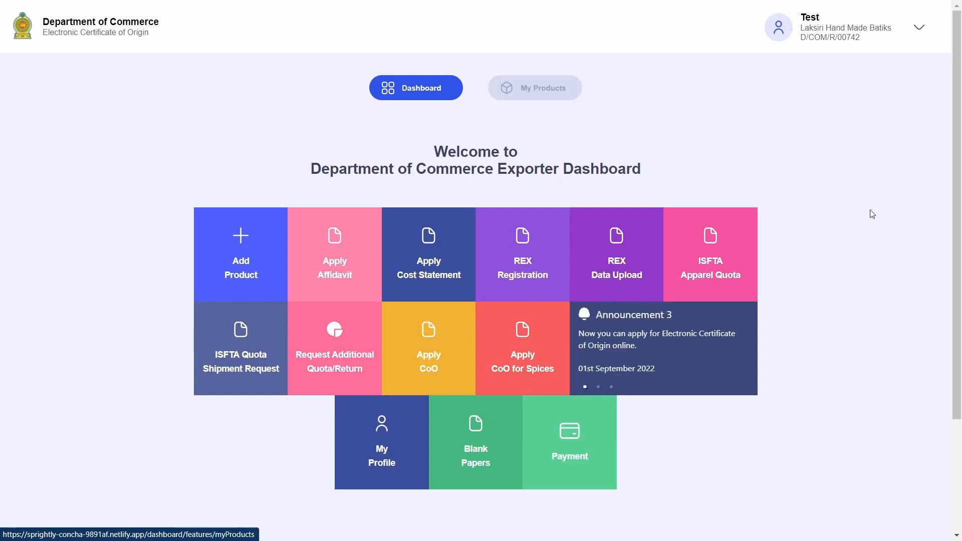